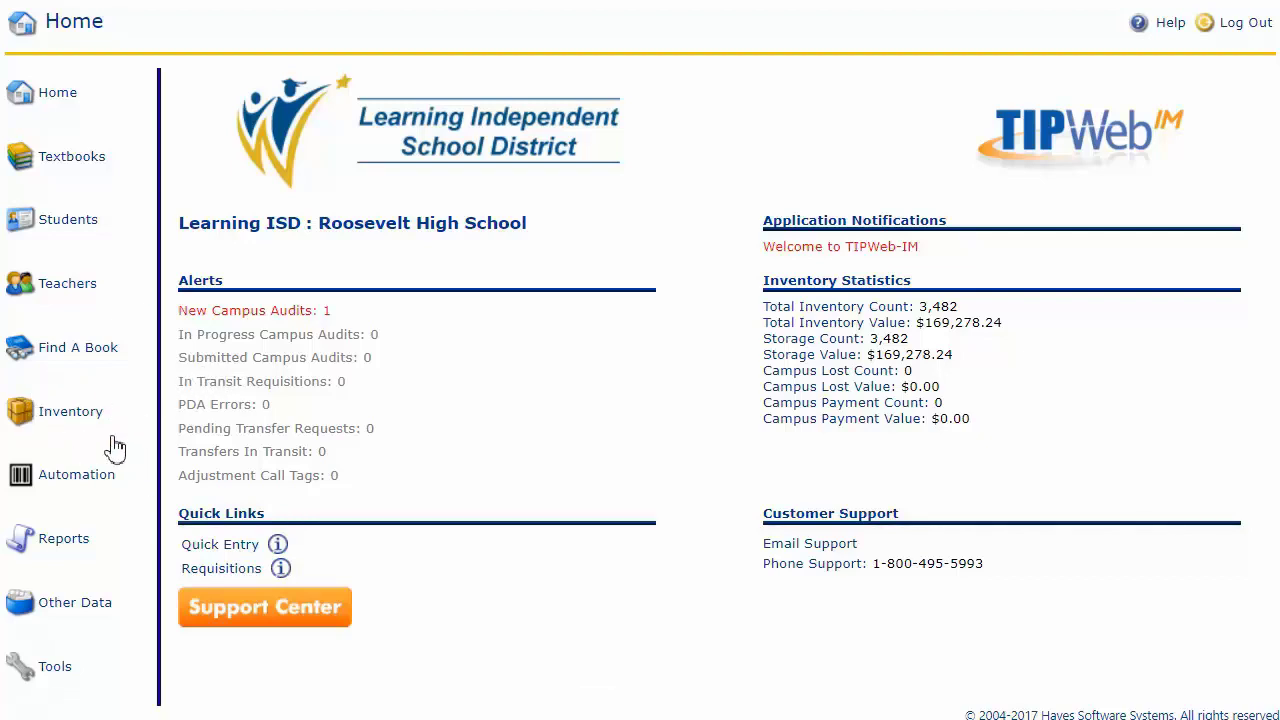
Open Campus Audit Management from the New Campus Audits alert on the Home dashboard.
left_click(30, 418)
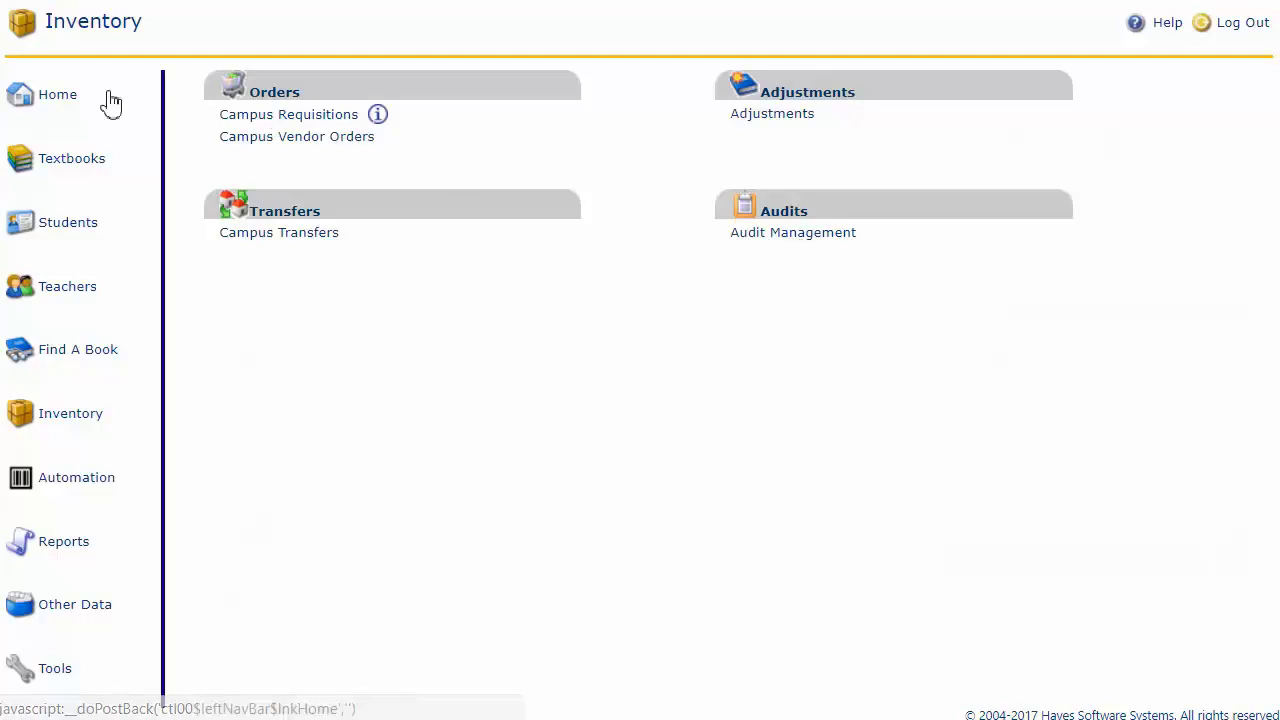
left_click(60, 106)
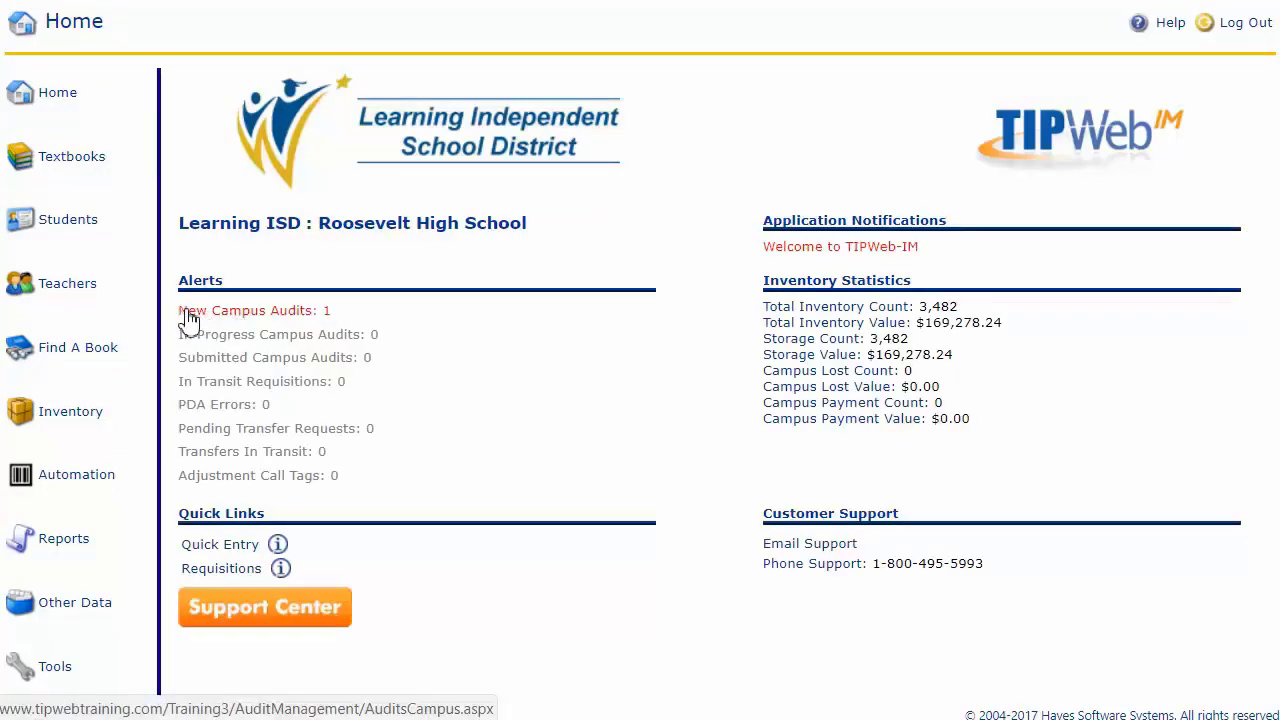
left_click(205, 318)
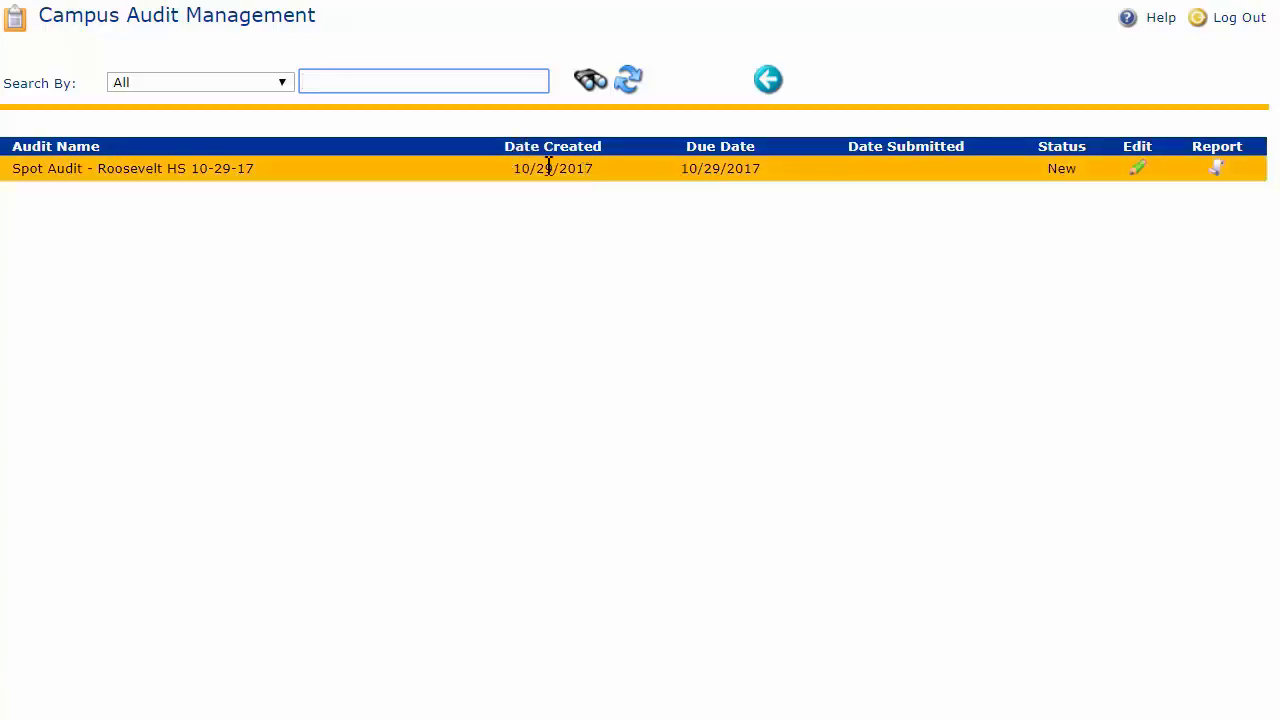
left_click(733, 180)
left_click(1136, 172)
Review the worksheet header: title, status, submitter, submit date, campus, due and modified dates.
left_click(1217, 172)
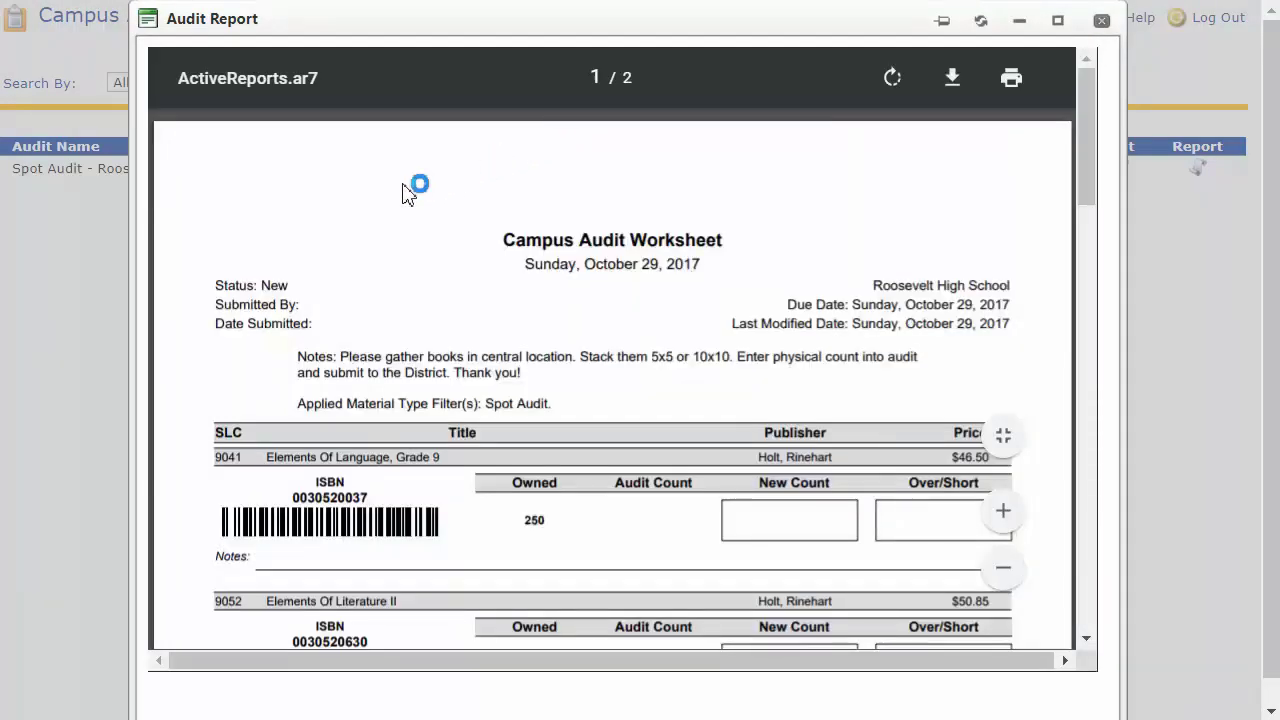
left_click_drag(506, 240, 754, 236)
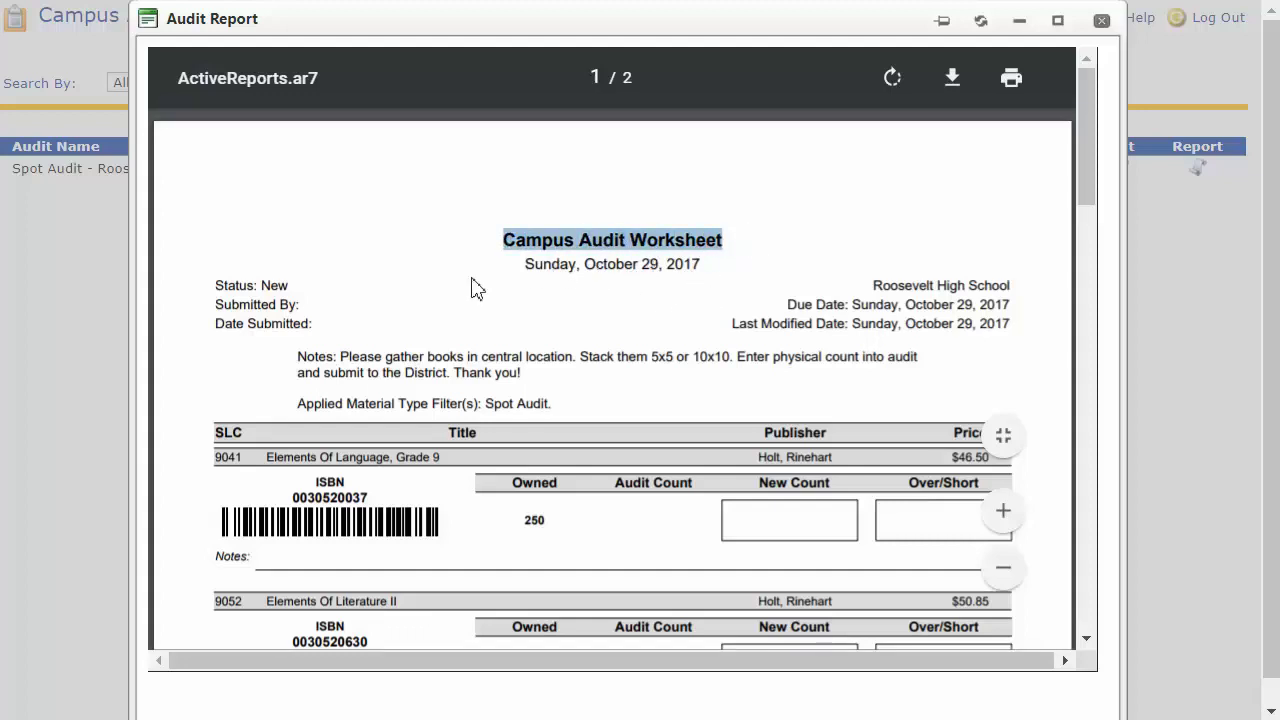
left_click_drag(216, 286, 305, 286)
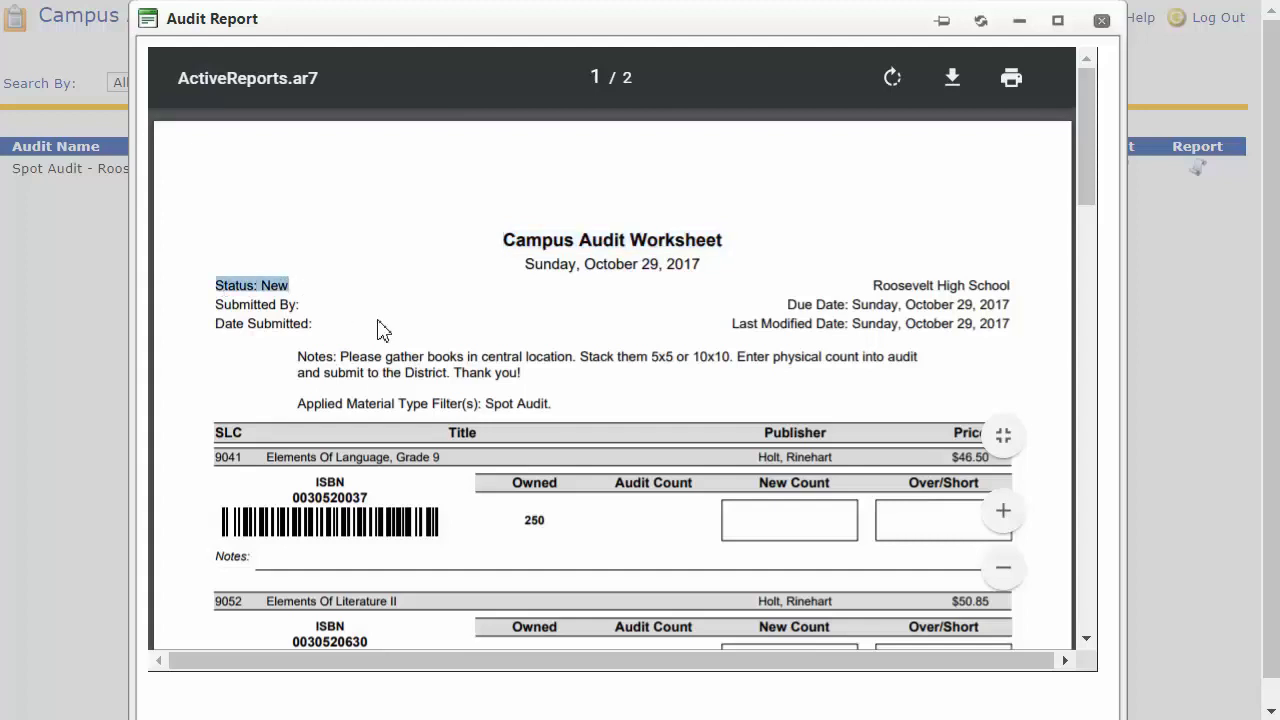
left_click_drag(218, 305, 298, 307)
left_click_drag(218, 325, 323, 331)
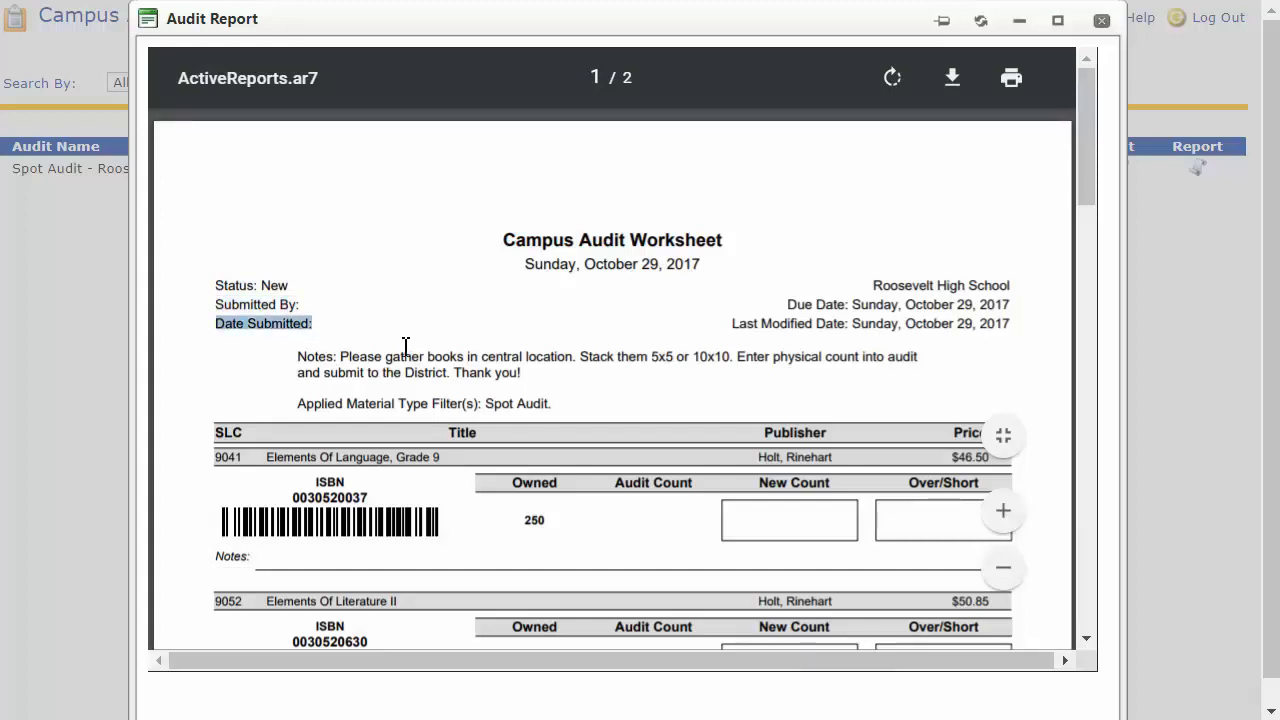
left_click_drag(874, 286, 1023, 289)
left_click_drag(790, 306, 1019, 306)
left_click_drag(735, 324, 1022, 327)
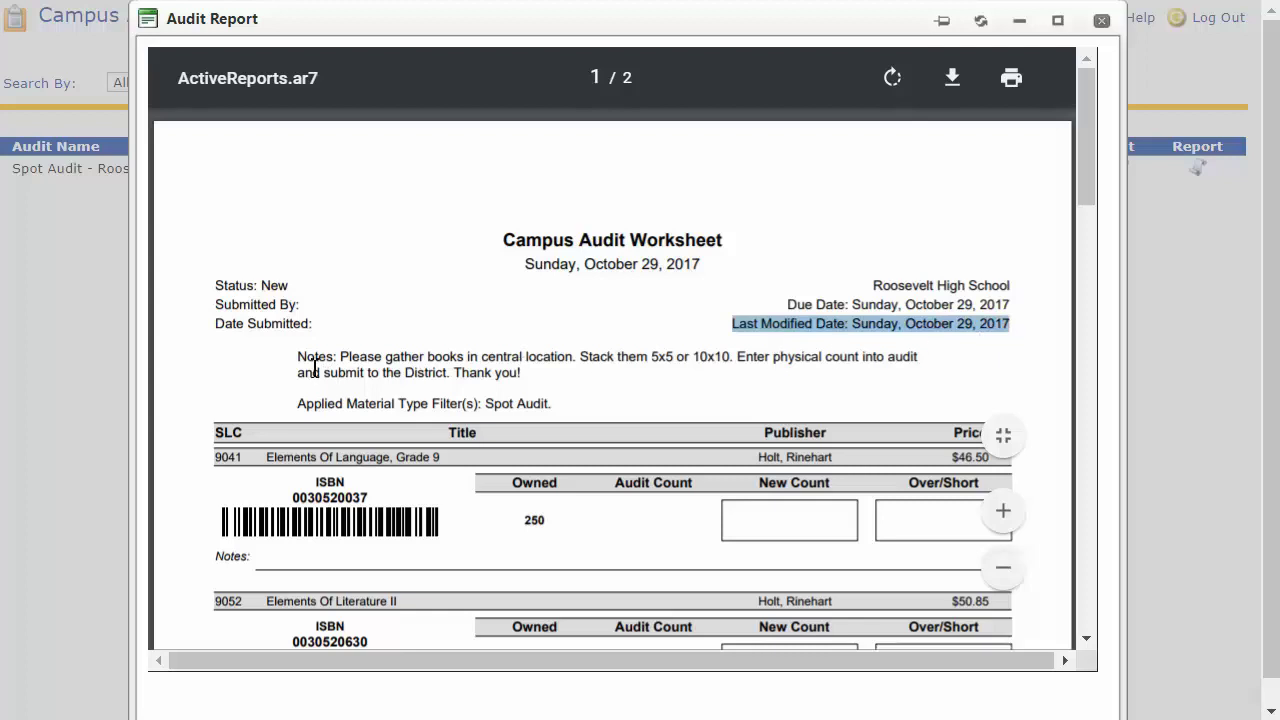
Review the notes, material type filter and book list, then close the Audit Report.
left_click_drag(302, 360, 339, 362)
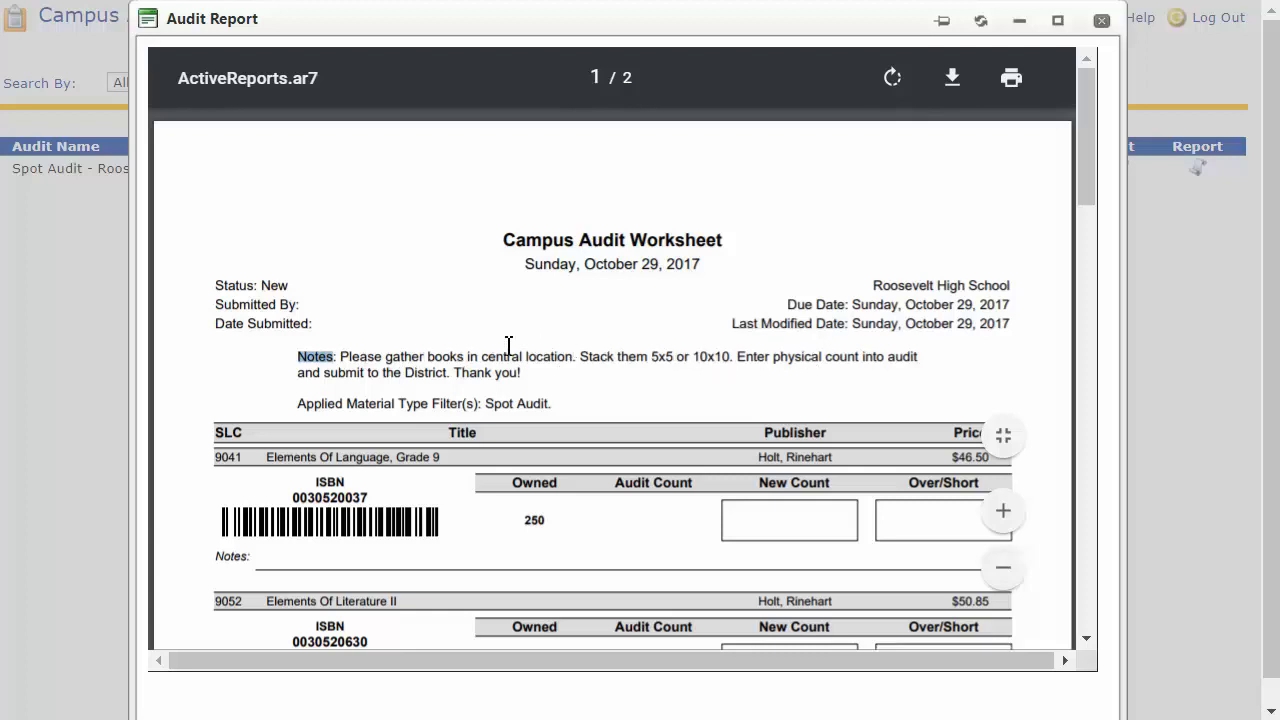
left_click_drag(303, 403, 487, 408)
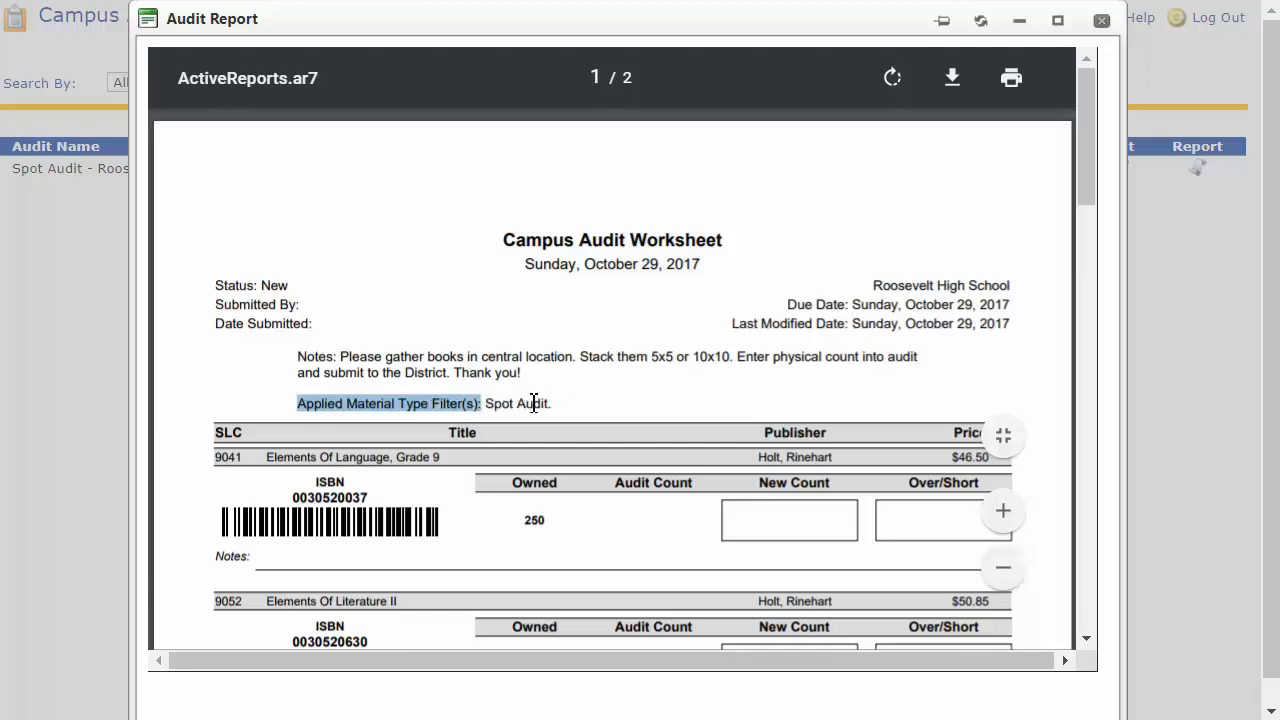
scroll(585, 357, "down", 2)
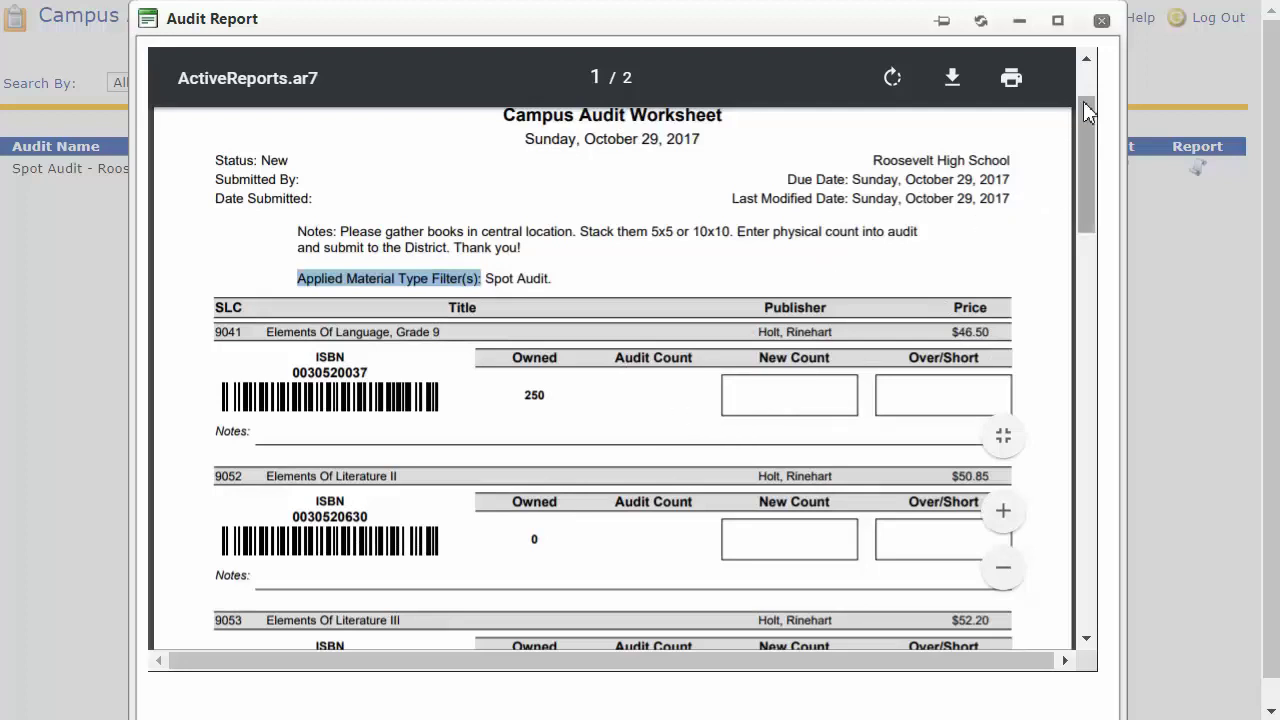
left_click(1101, 24)
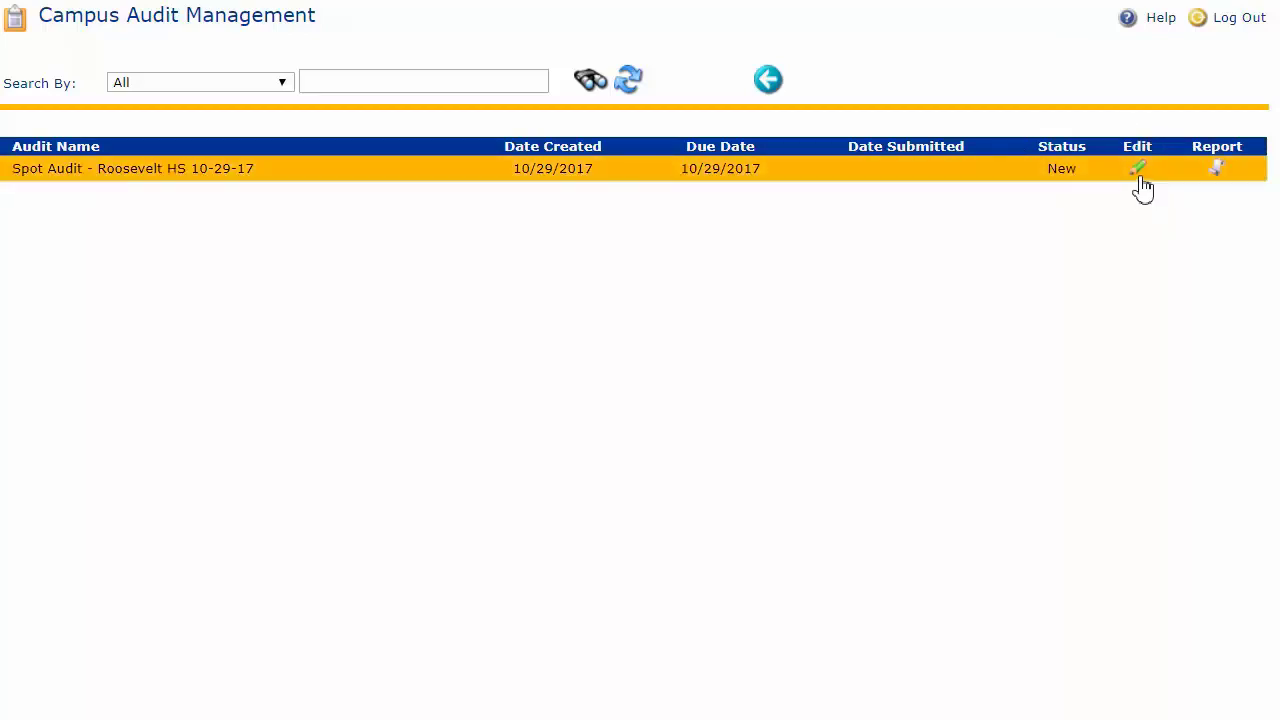
Open the Roosevelt HS spot audit on the Edit Campus Audit page, showing six uncounted titles.
left_click(1142, 184)
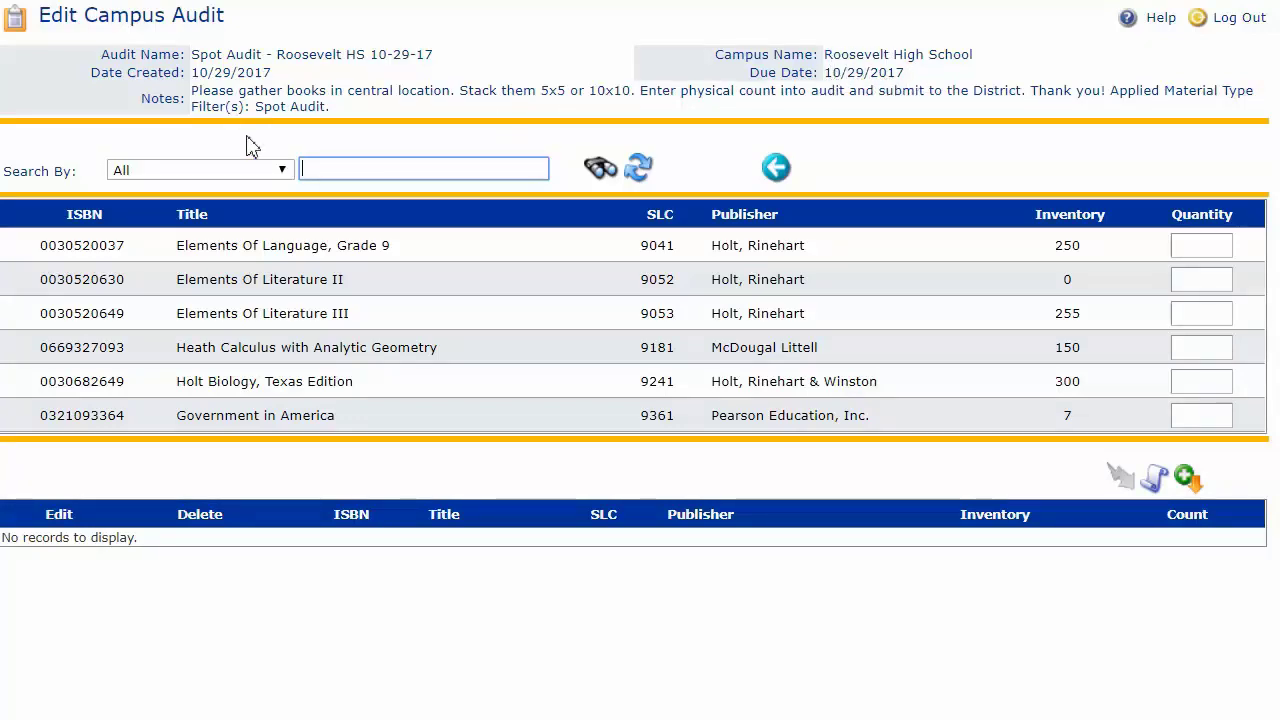
left_click(213, 174)
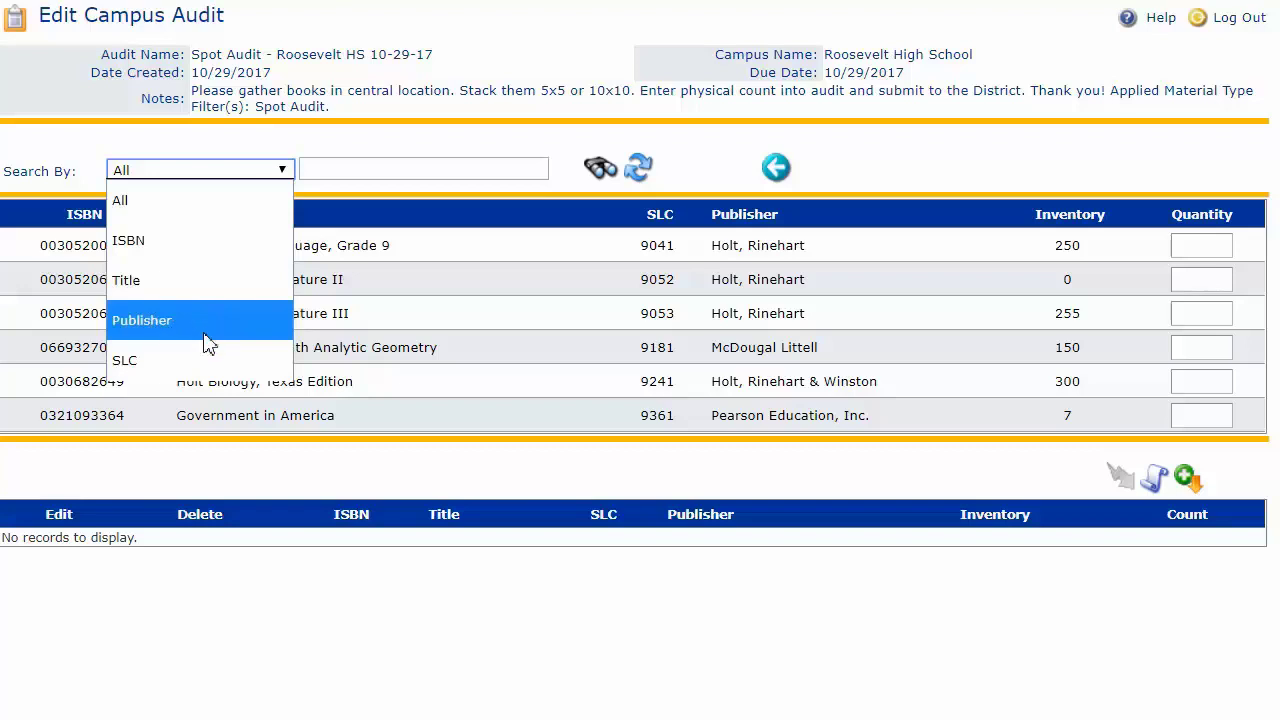
left_click(337, 171)
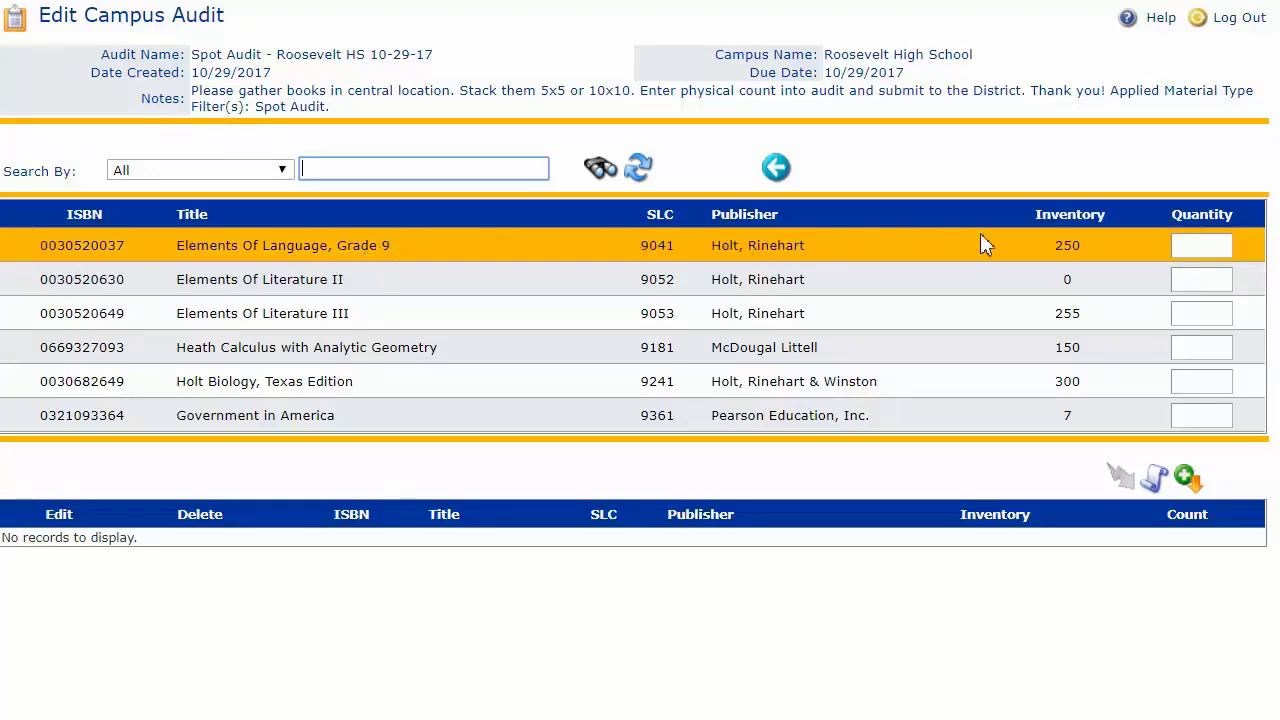
Record counts of 250, 0, 254 and 150 for Elements Of Language, Literature II, Literature III and Heath Calculus.
left_click(1200, 245)
left_click(1201, 246)
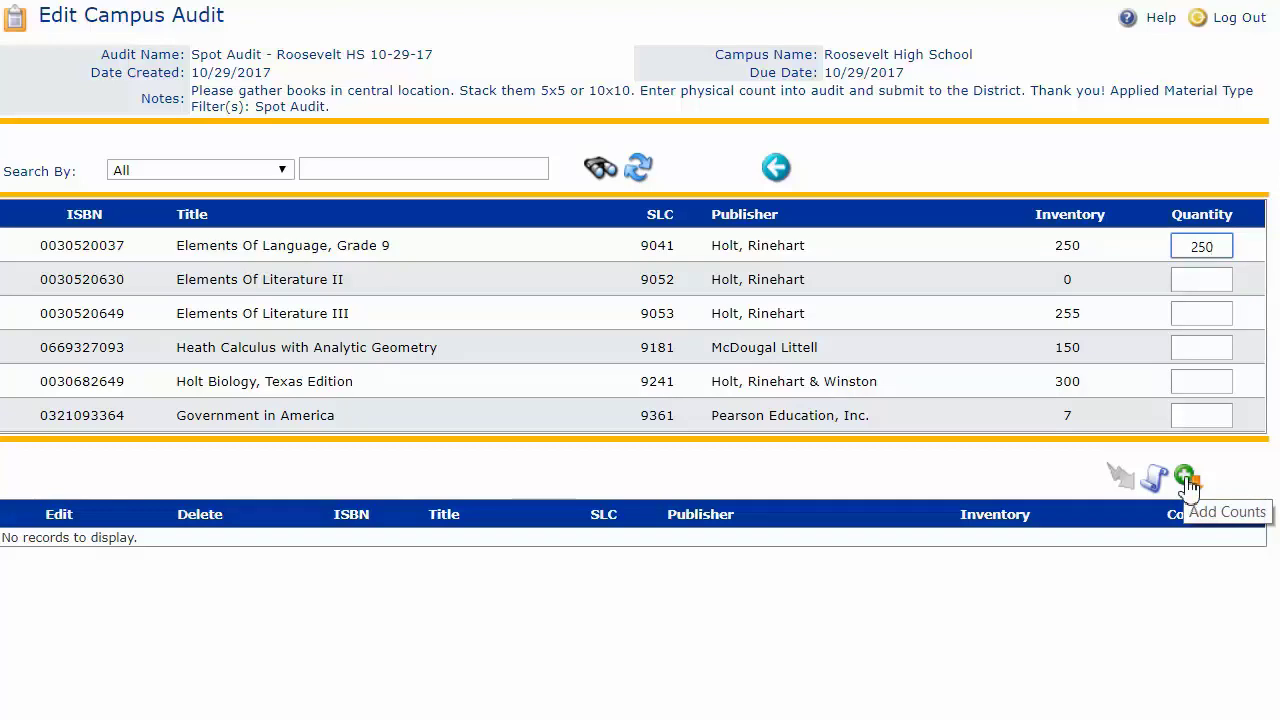
left_click(1186, 480)
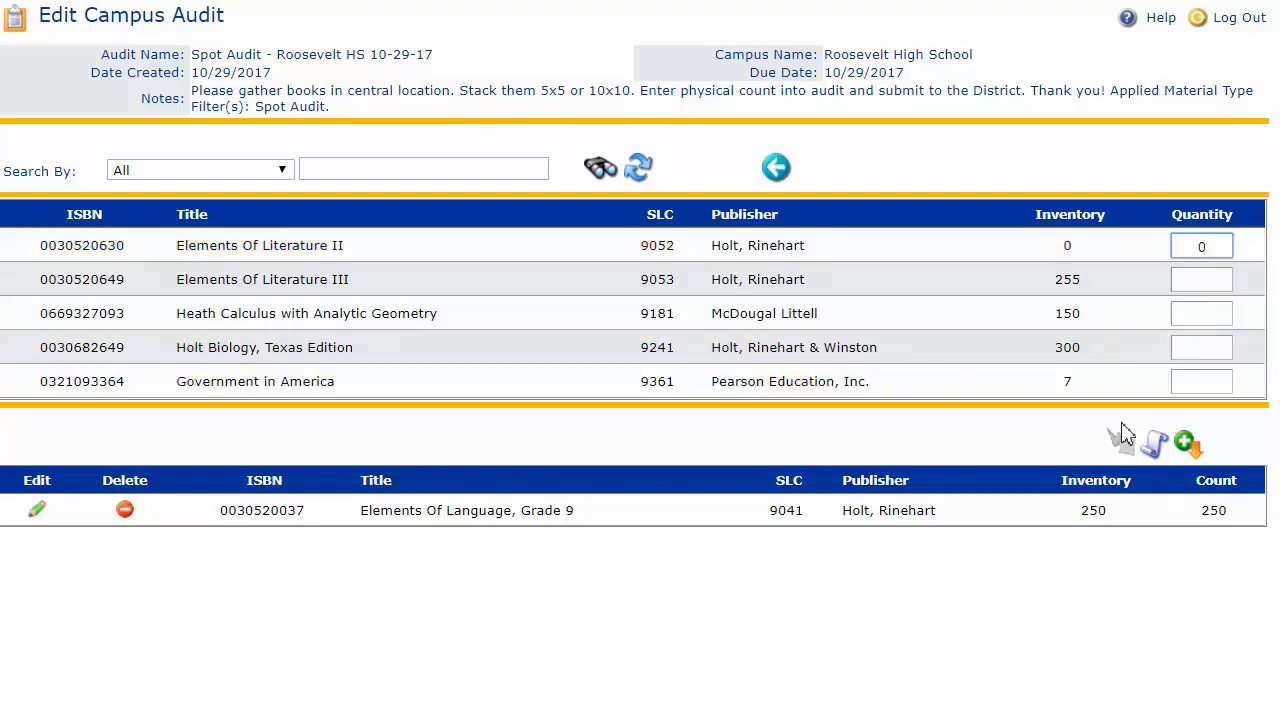
left_click(1187, 446)
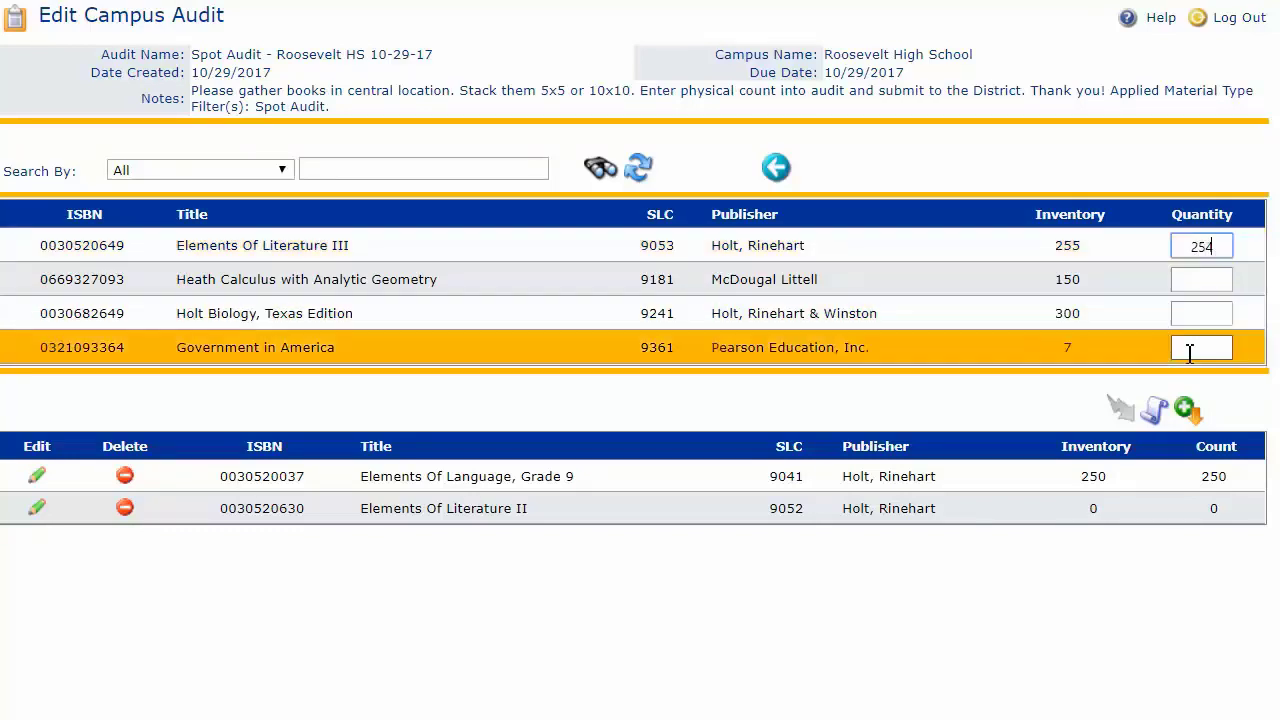
left_click(1186, 409)
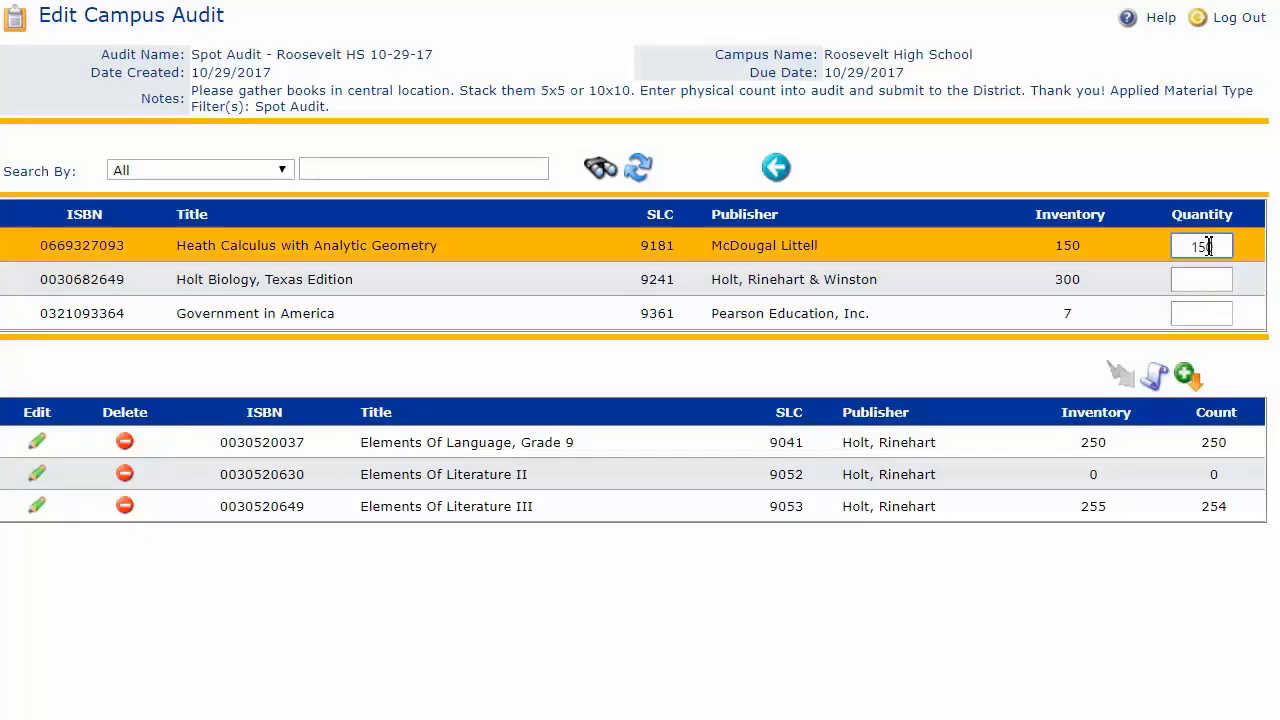
left_click(1188, 376)
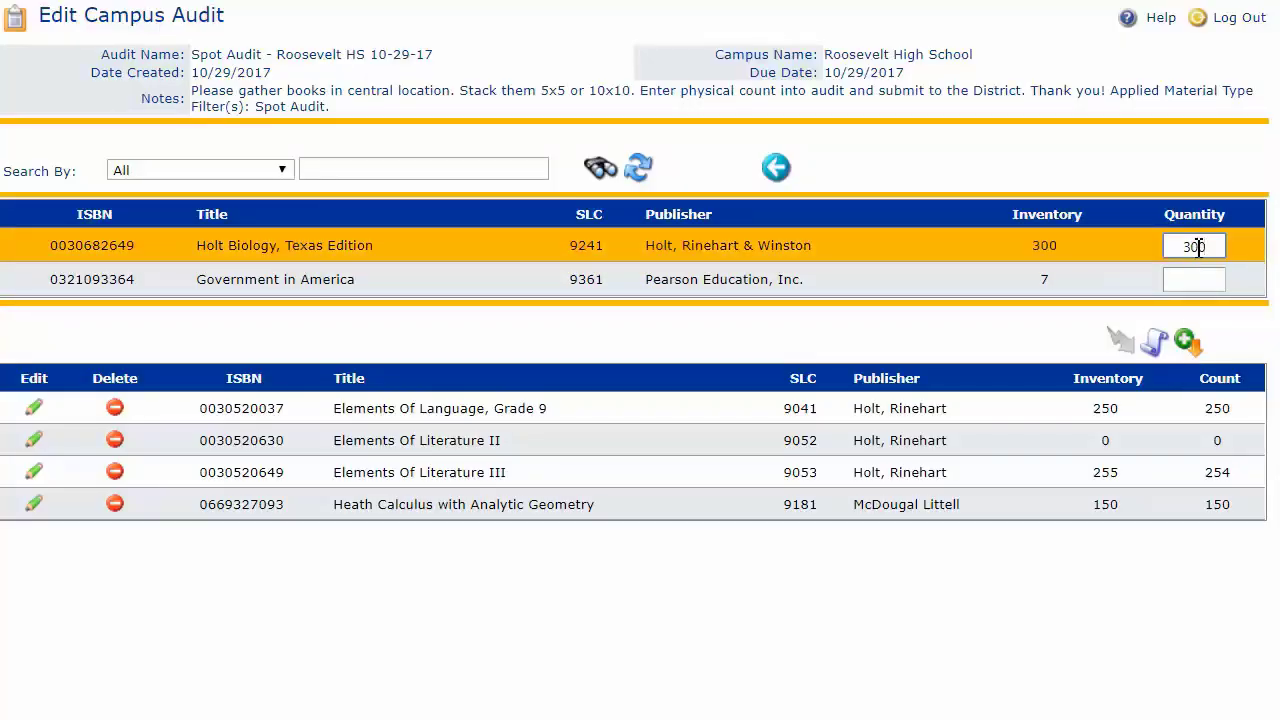
Enter 7 for Government in America and add it along with Holt Biology's 300.
left_click(1197, 279)
type("7")
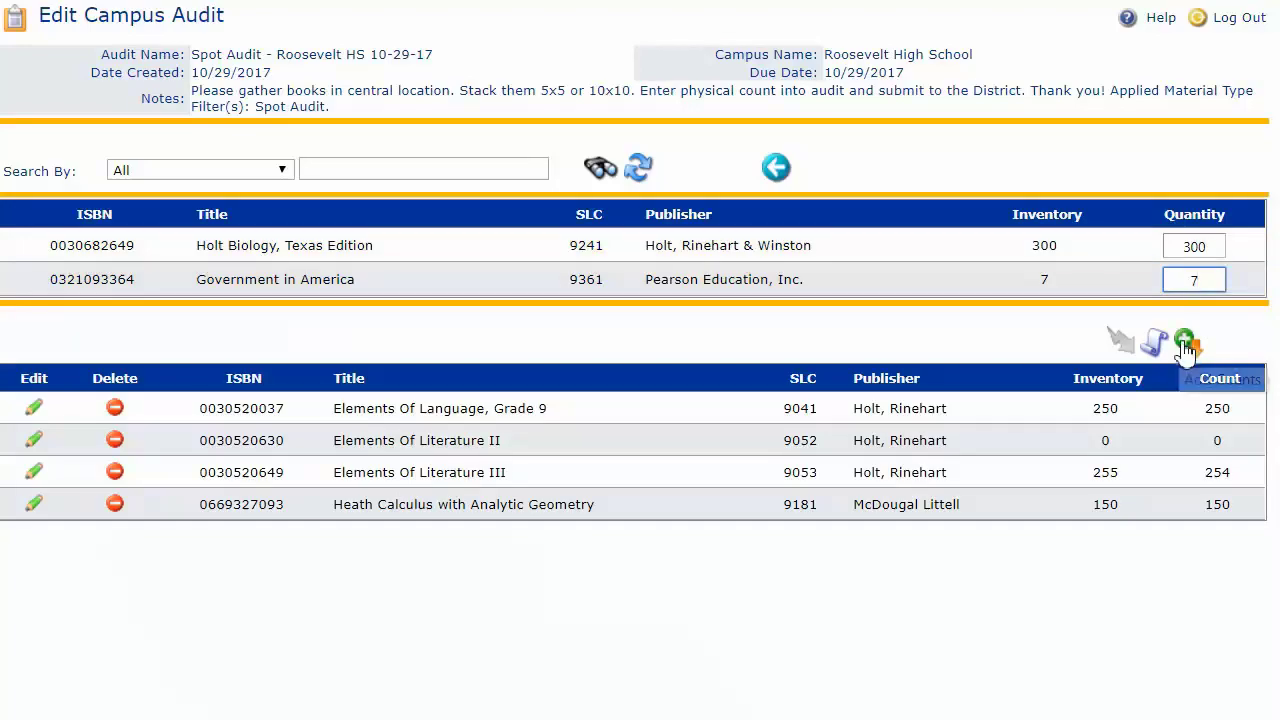
left_click(1185, 343)
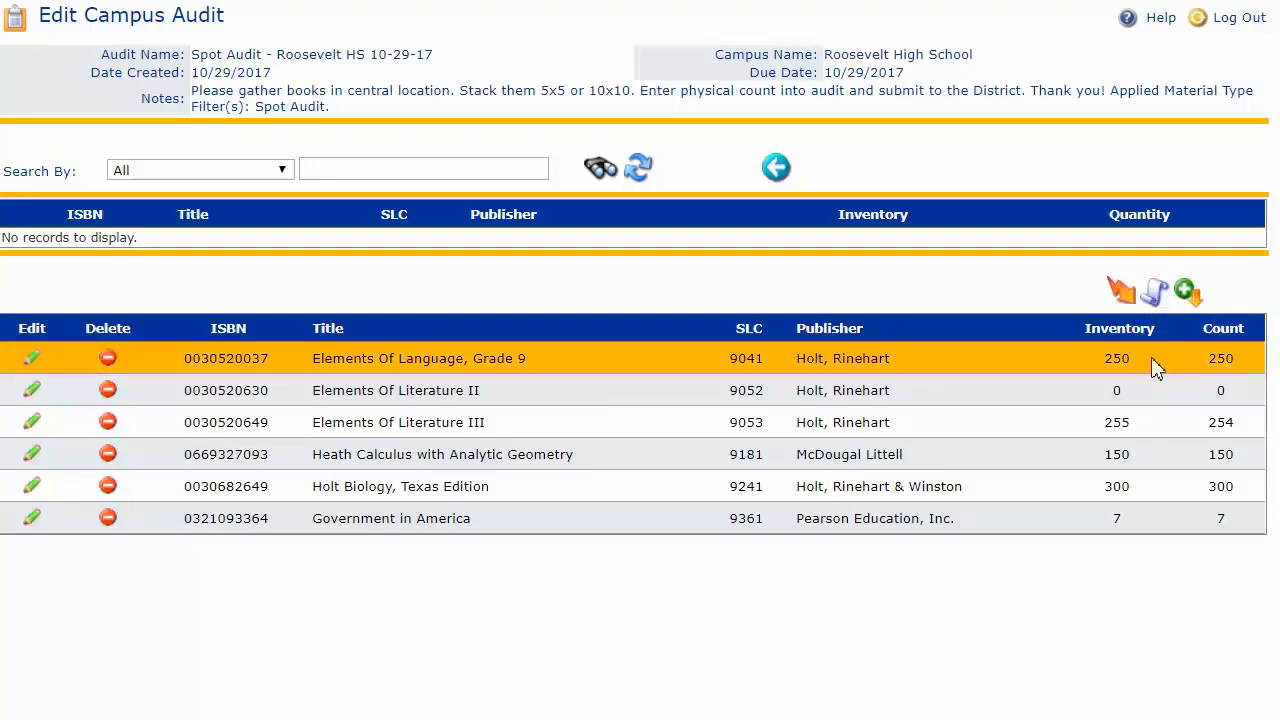
left_click(1156, 294)
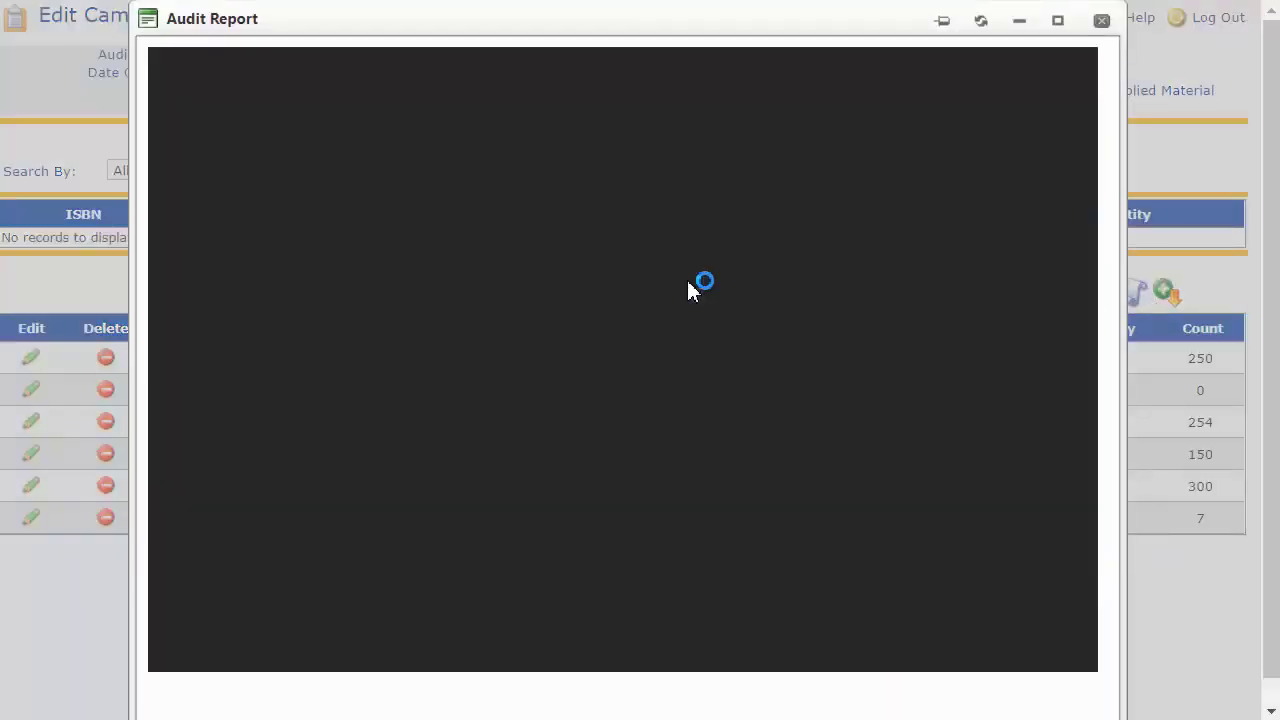
scroll(740, 437, "down", 2)
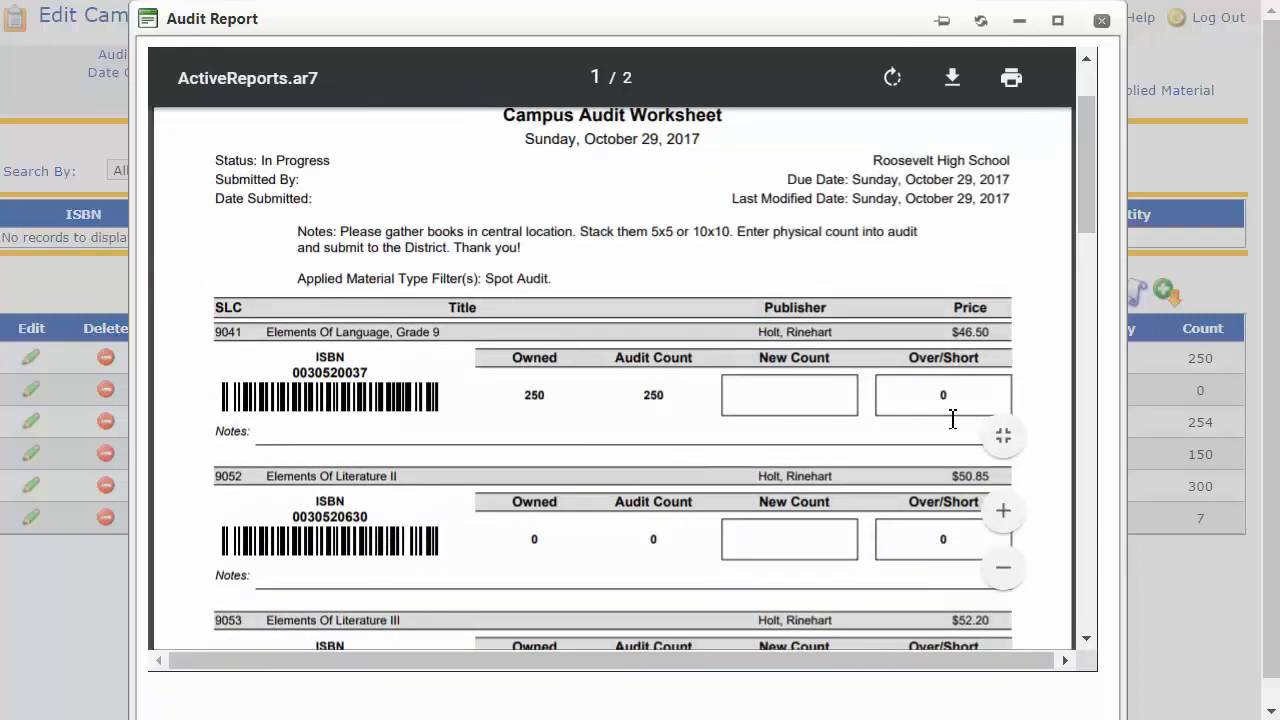
scroll(903, 508, "down", 2)
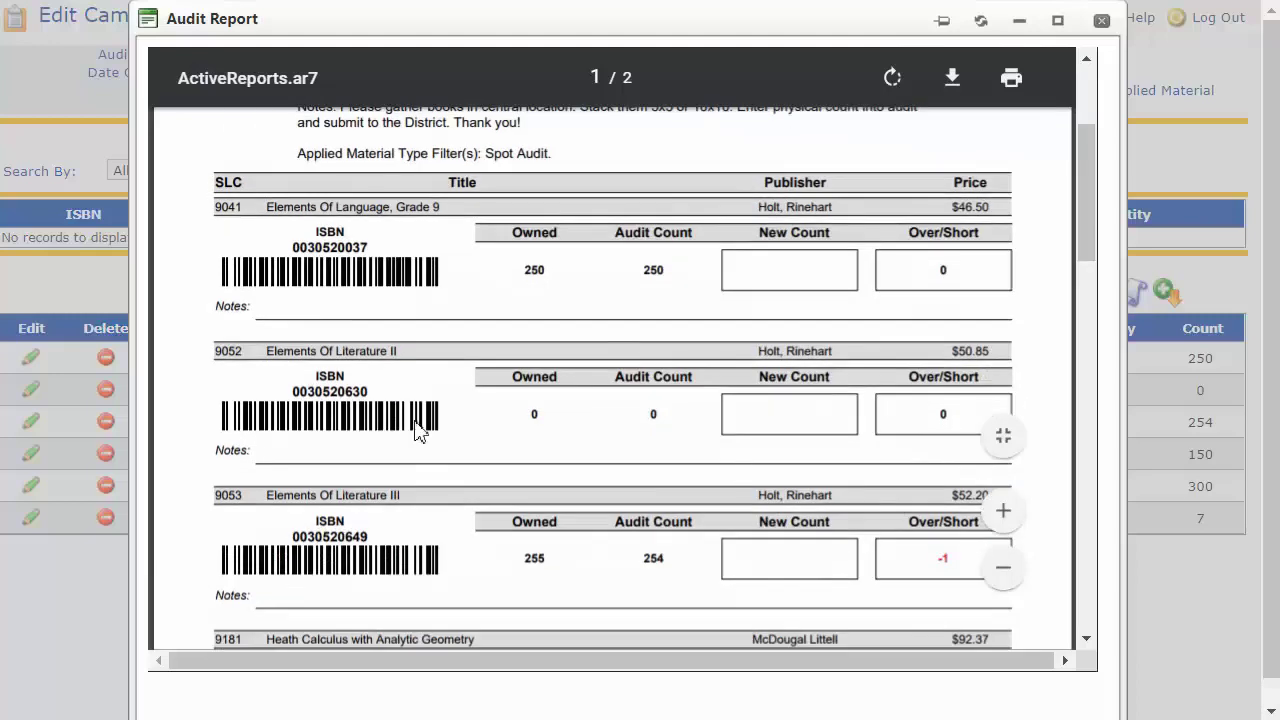
scroll(727, 425, "down", 2)
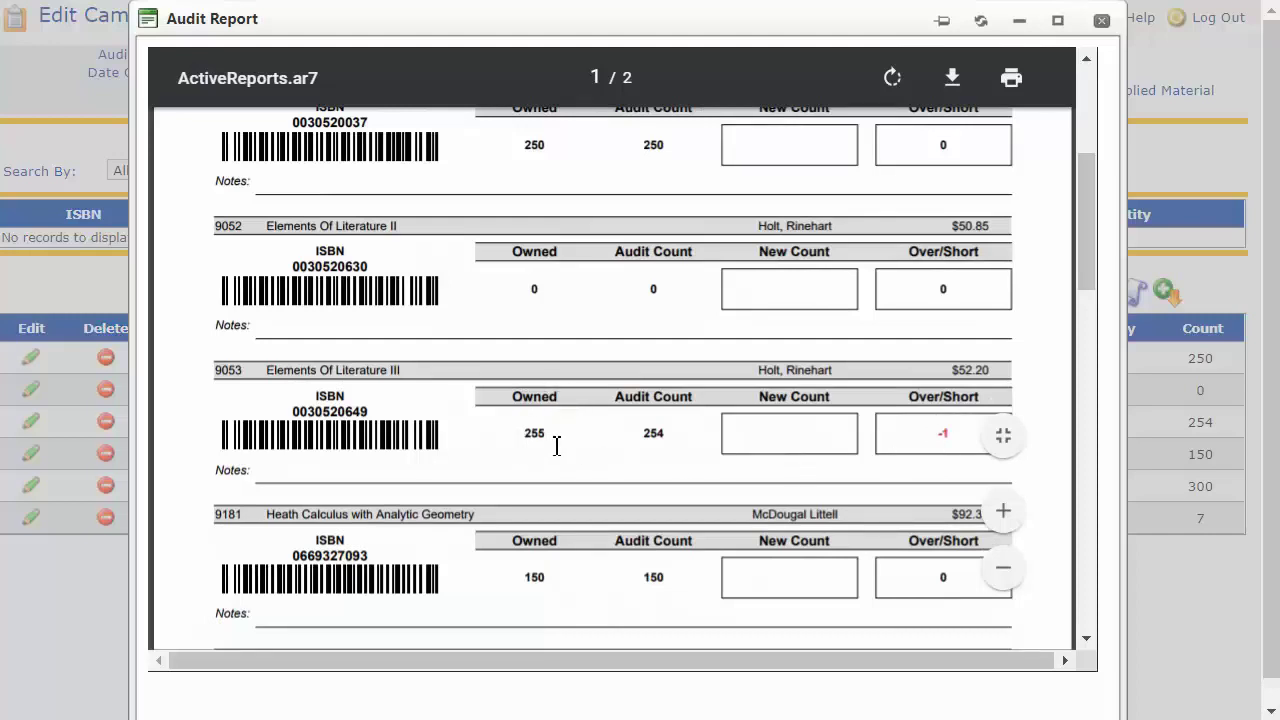
scroll(878, 504, "down", 4)
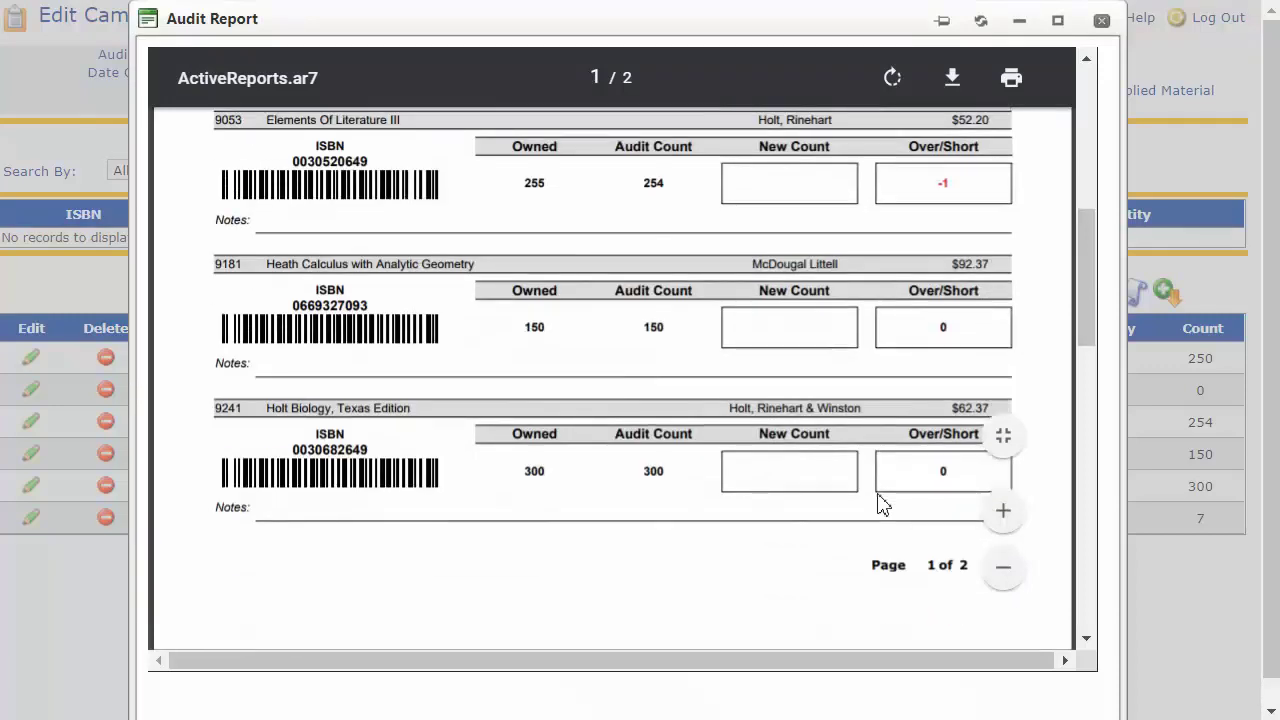
scroll(878, 504, "down", 8)
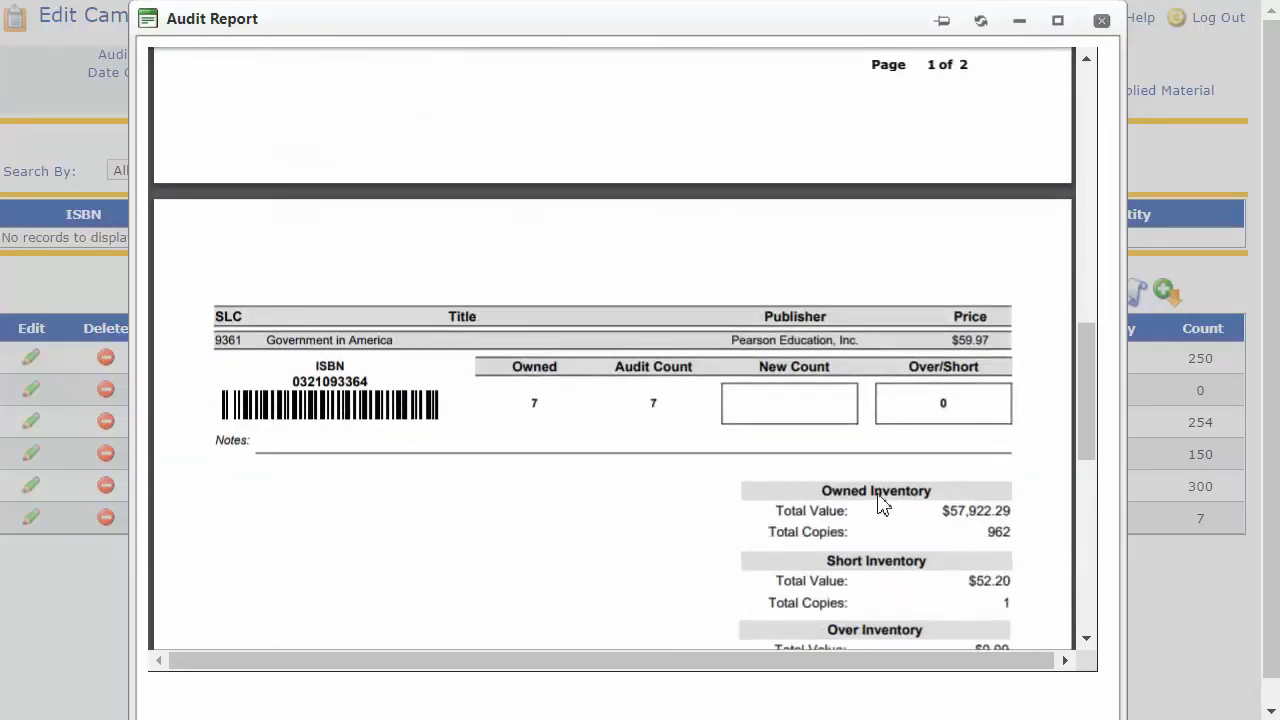
scroll(878, 504, "down", 2)
scroll(878, 504, "up", 10)
scroll(878, 504, "up", 8)
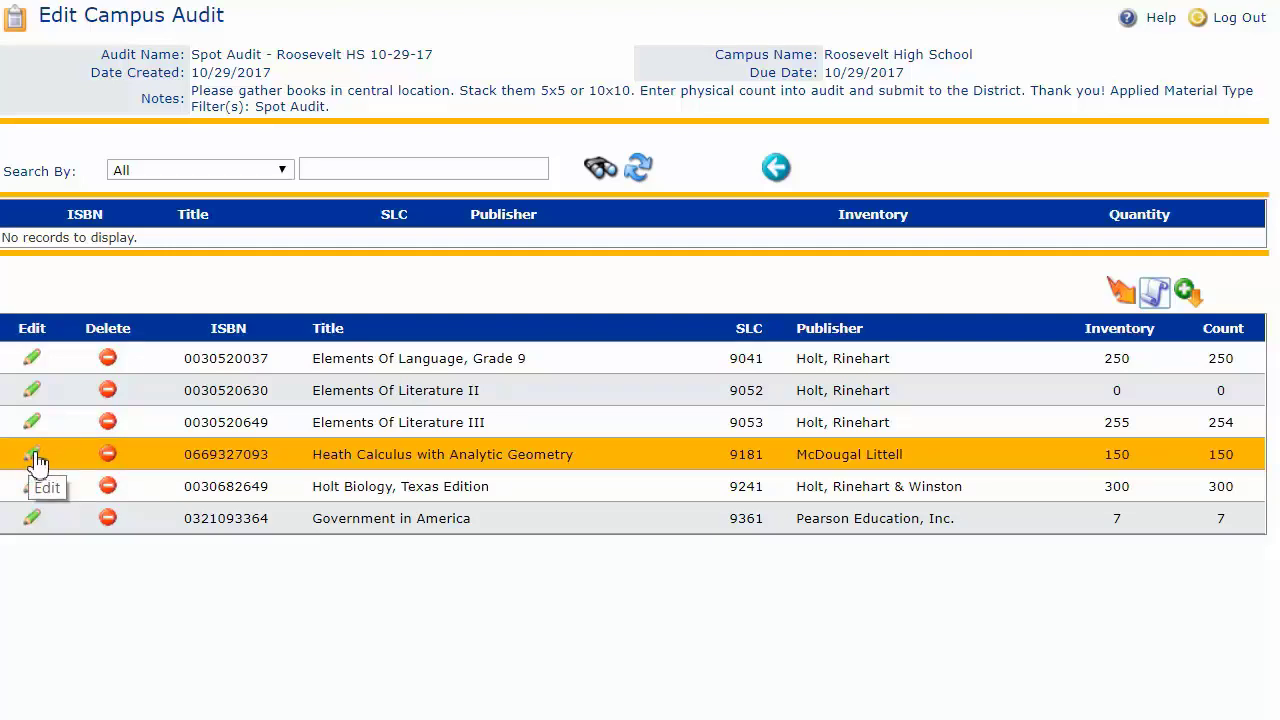
Adjust Heath Calculus with Analytic Geometry by +1, bringing its count to 151.
left_click(32, 457)
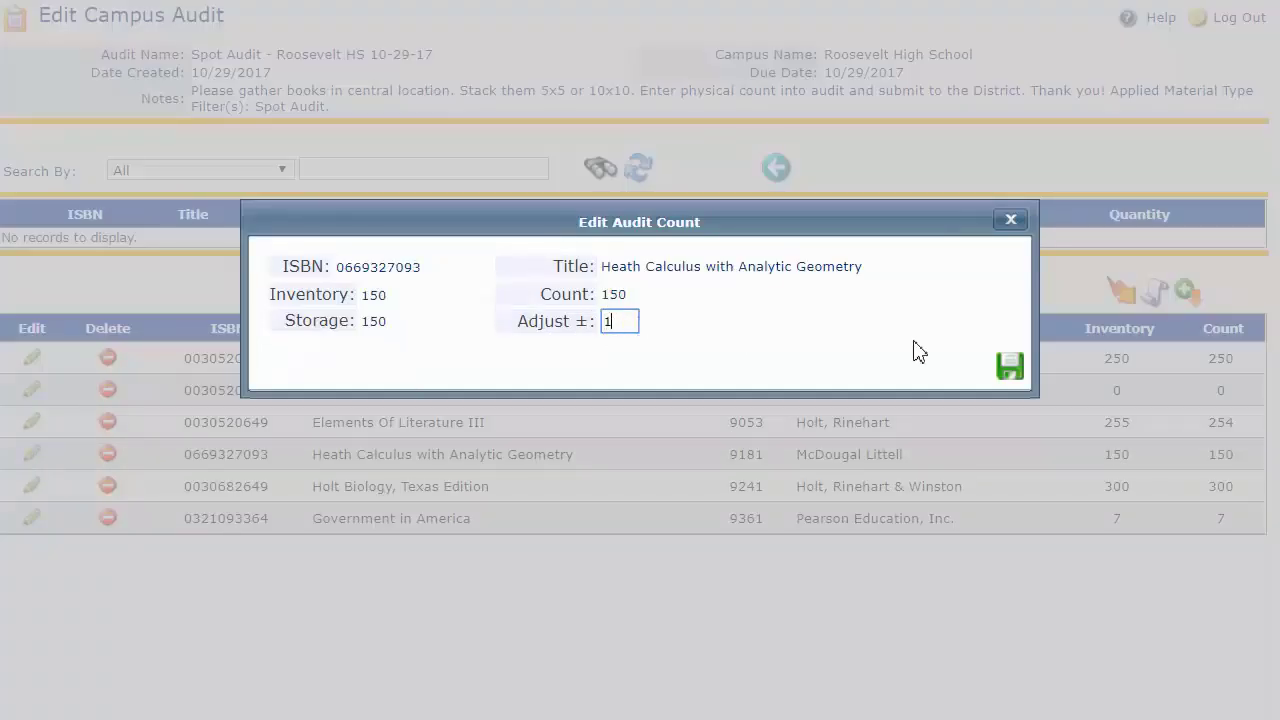
left_click(1008, 368)
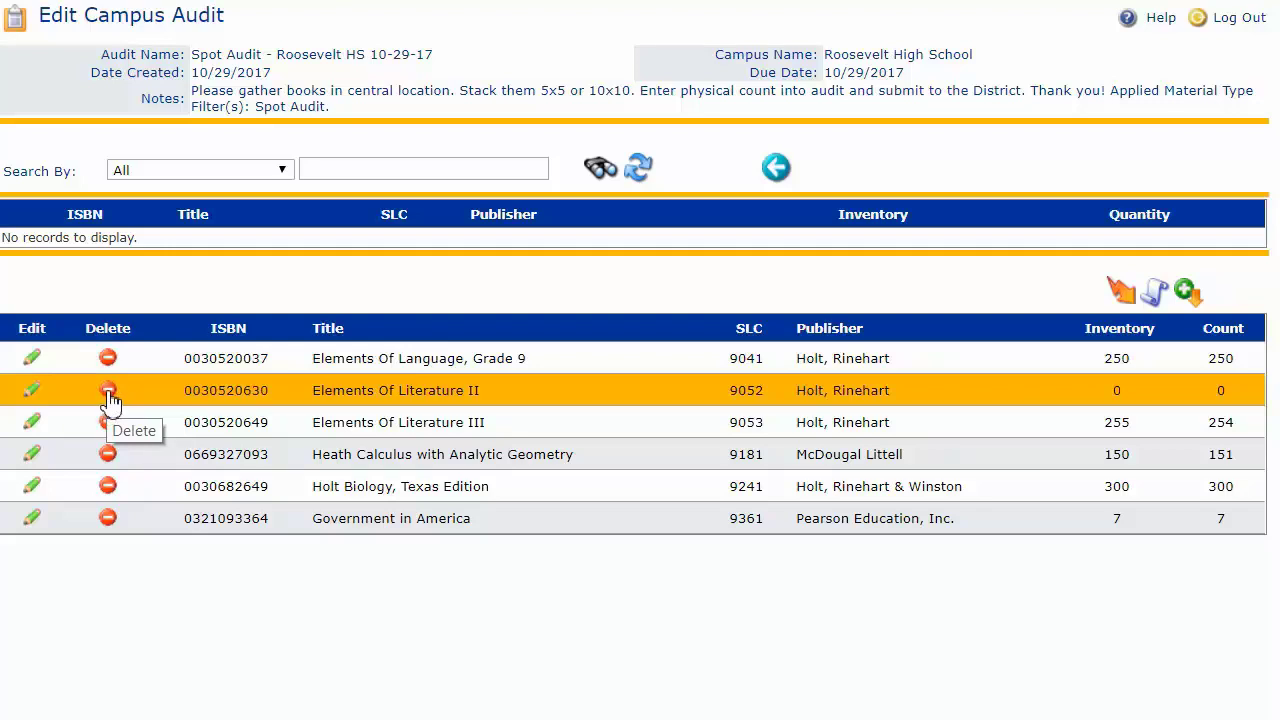
Remove Elements Of Literature II from the counts and re-add it with a count of 0.
left_click(108, 390)
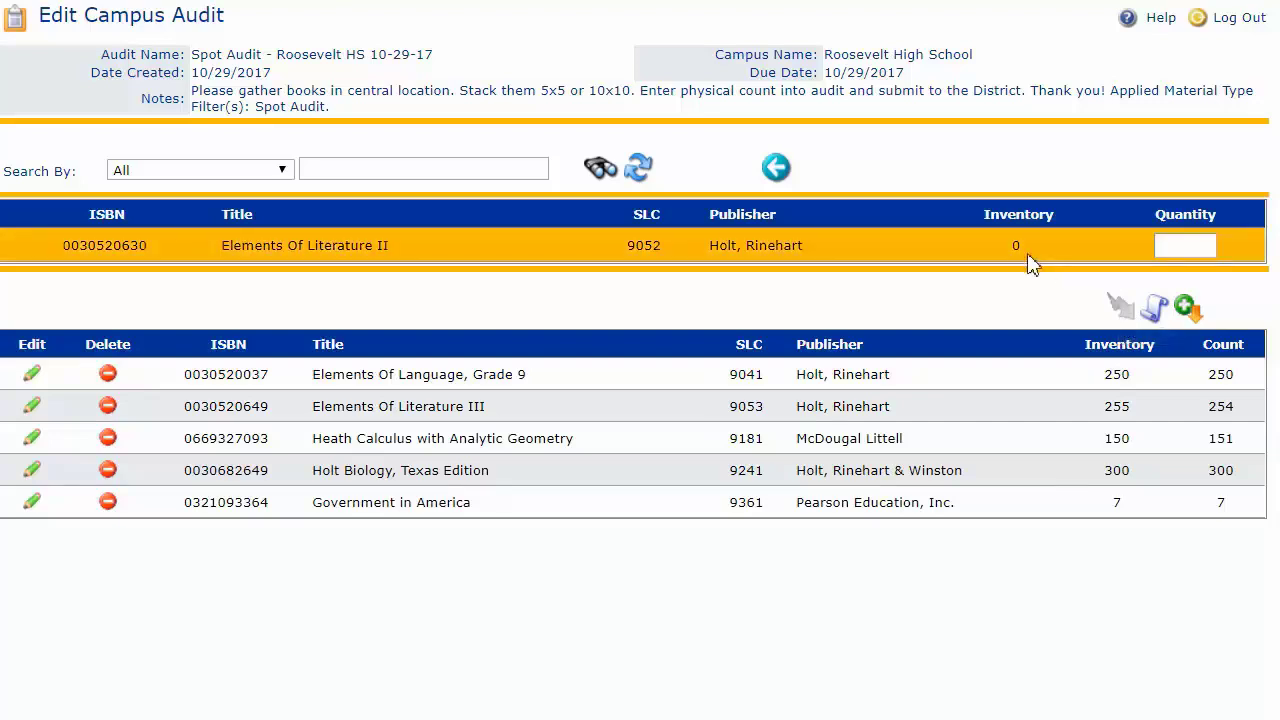
left_click(1171, 247)
left_click(1187, 308)
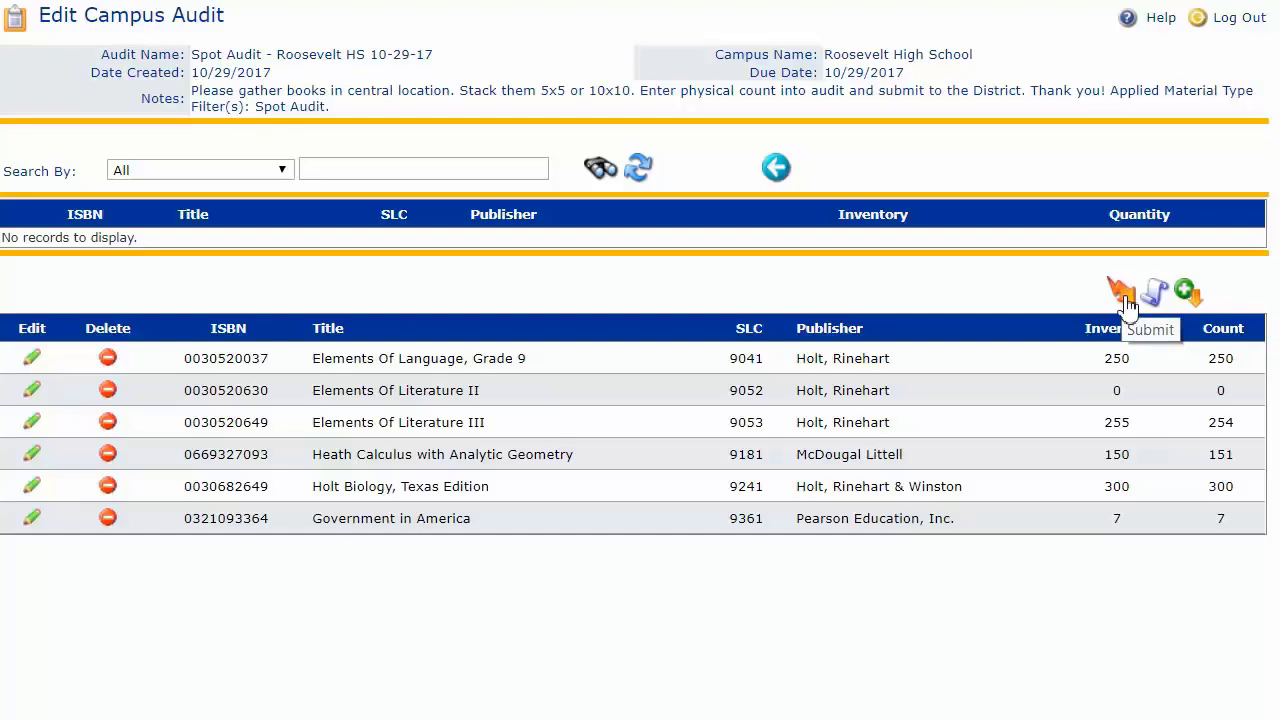
Sign the spot audit with the signer's full name and initials and submit it to the district.
left_click(1123, 293)
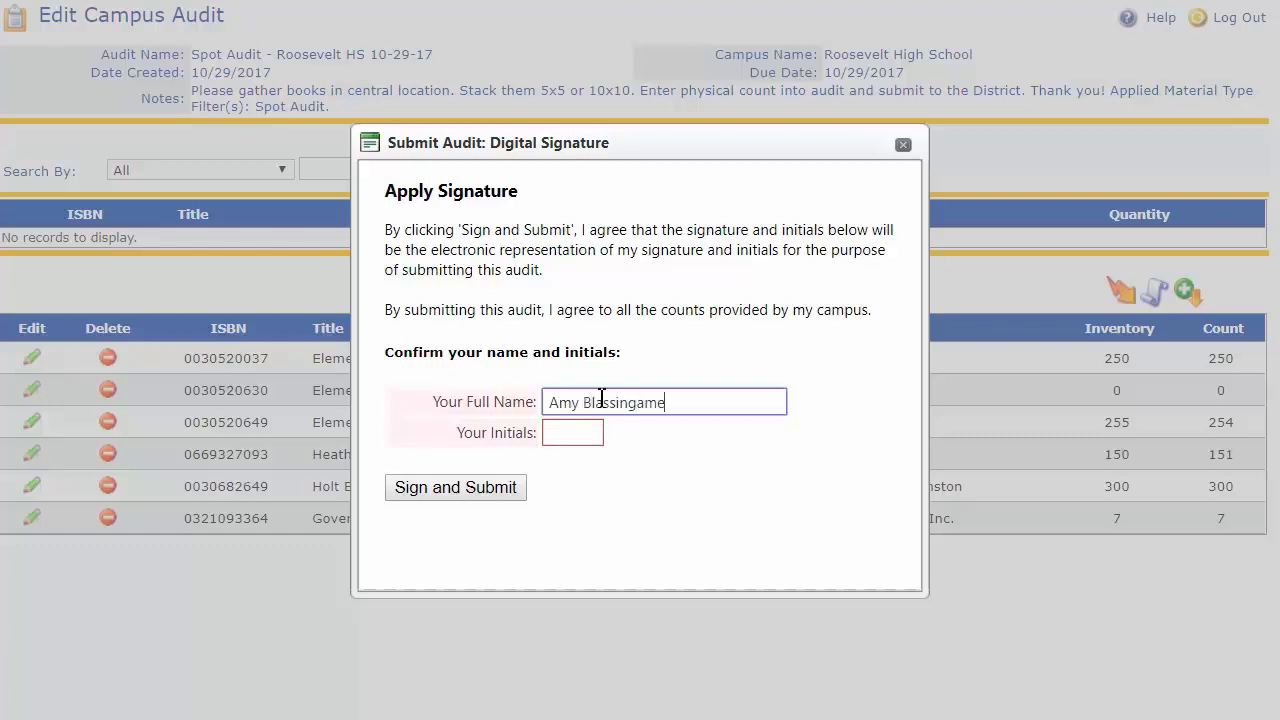
left_click(550, 440)
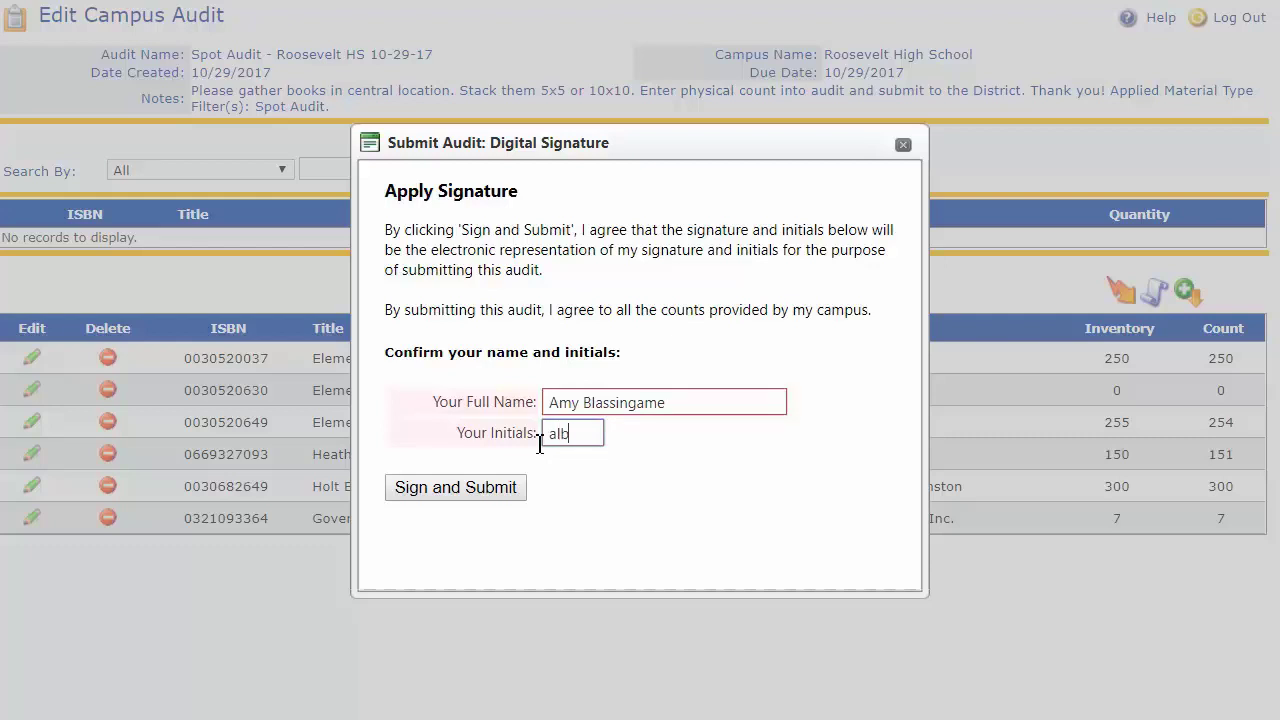
left_click(455, 488)
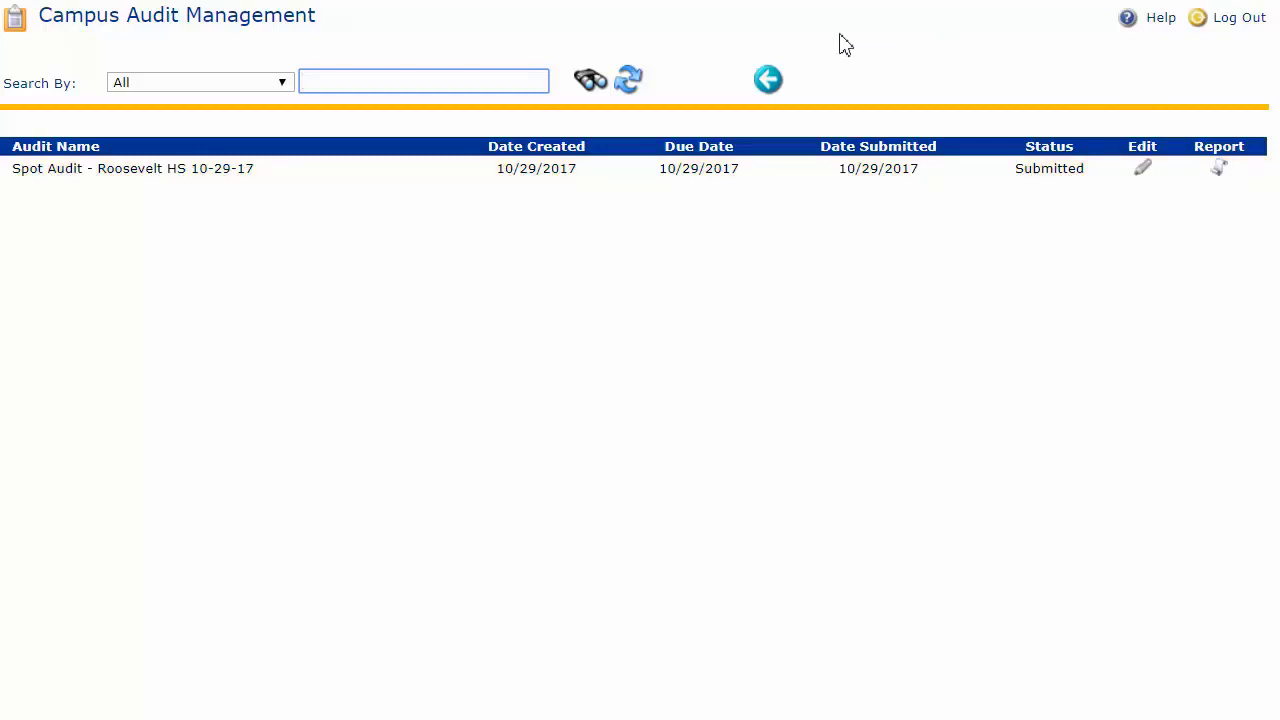
Go back to the Inventory menu and return to the Home page.
left_click(770, 88)
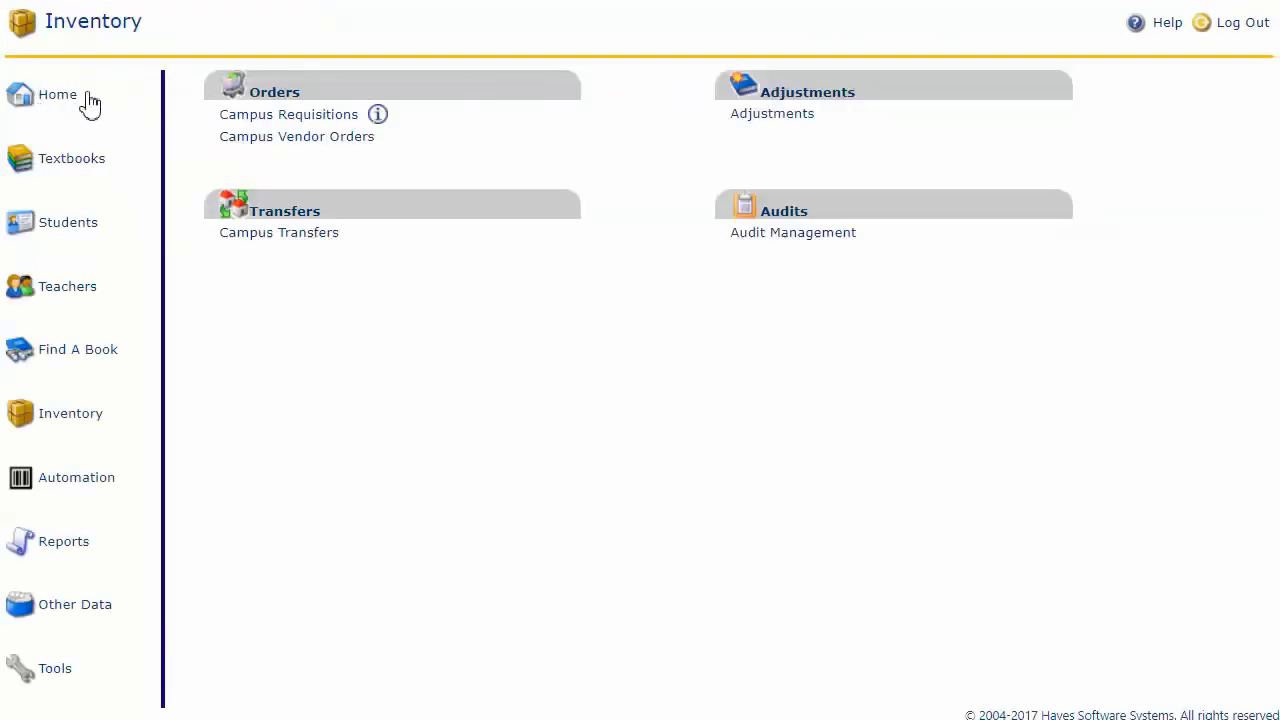
left_click(70, 104)
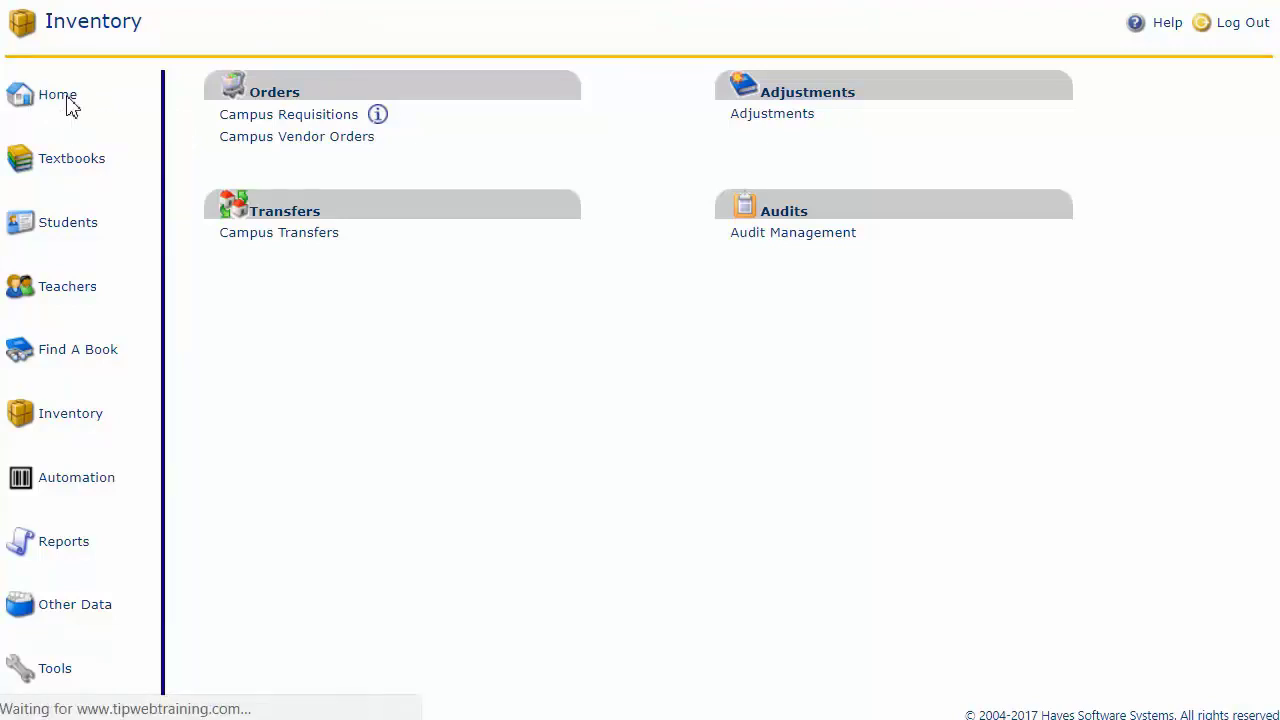